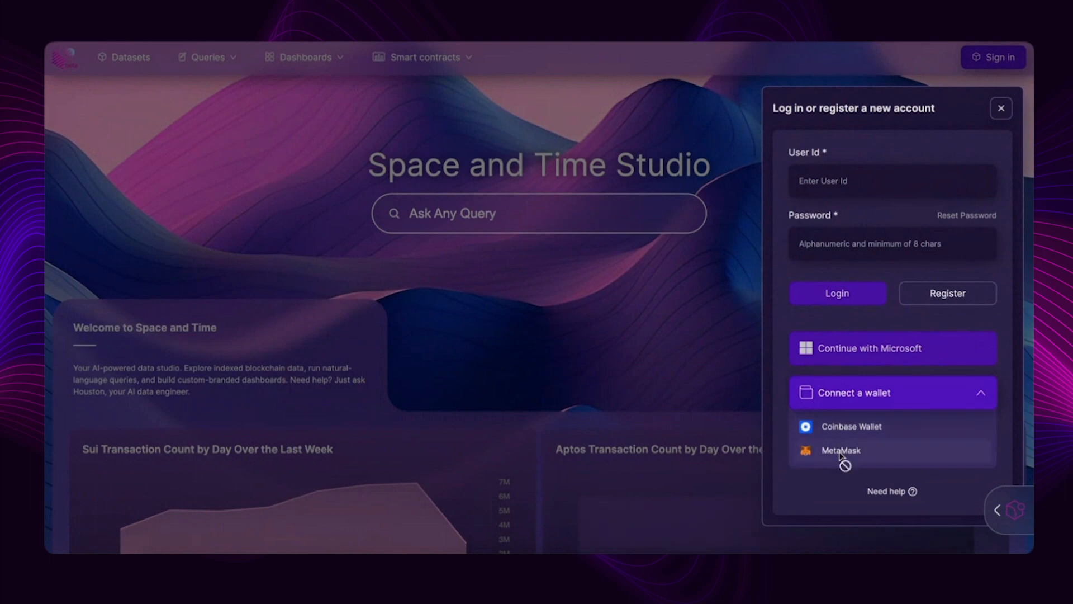
- Sign in with the MetaMask wallet and open the Polygon dataset
left_click(962, 364)
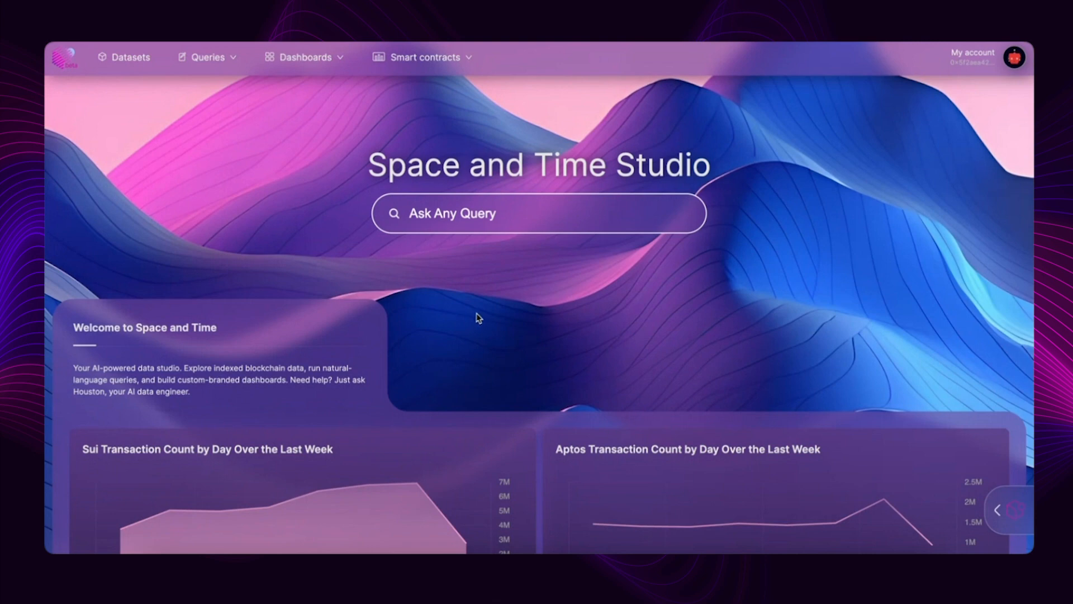
left_click(125, 57)
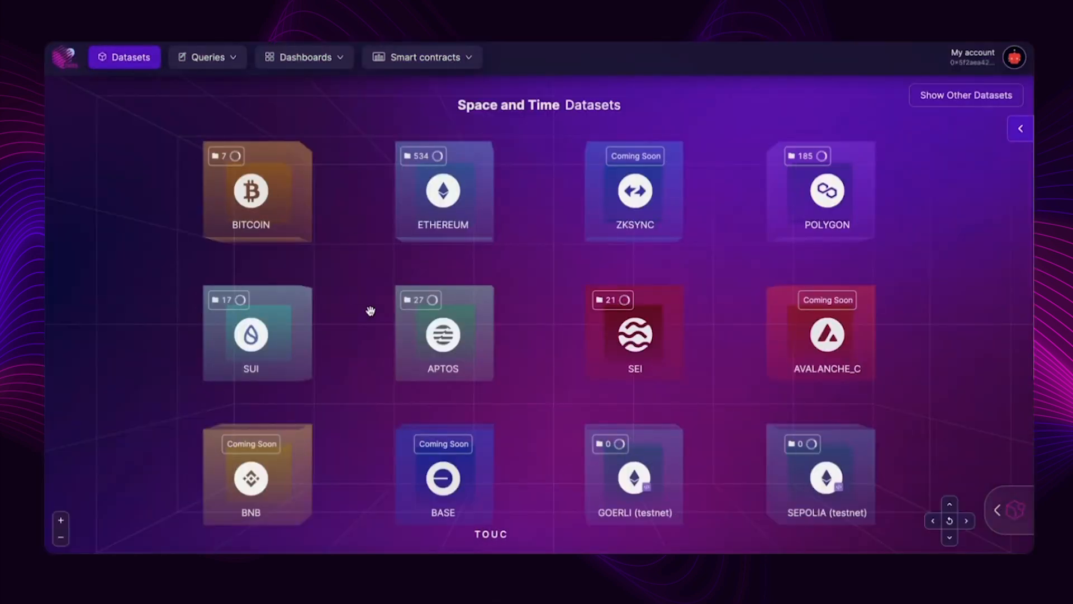
left_click(831, 217)
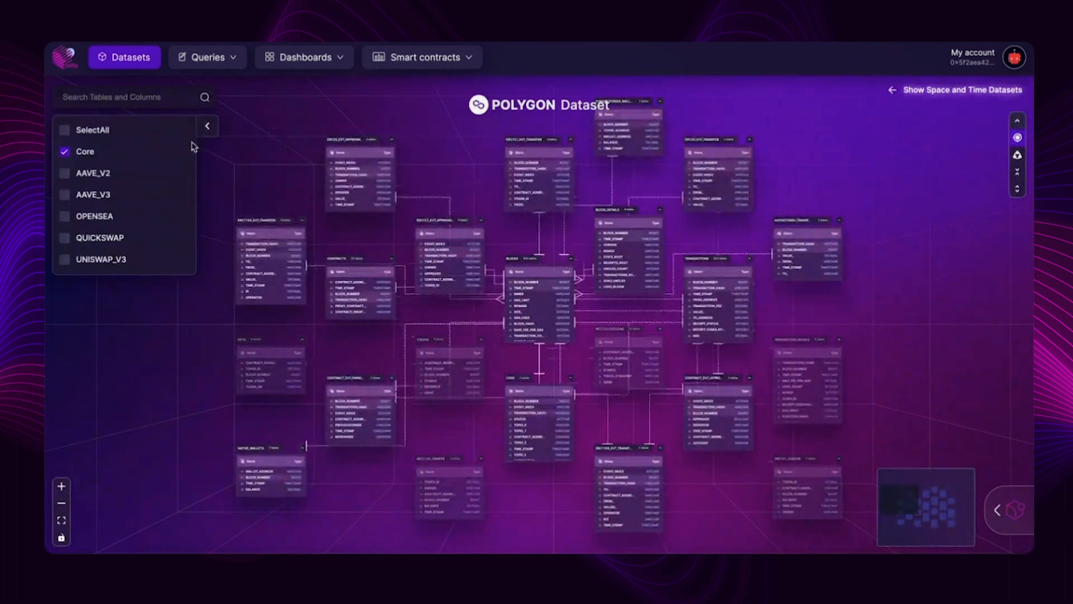
- Search the Polygon dataset for the CONTRACTS table and inspect its relationships to neighbouring tables
left_click(141, 97)
type("cont")
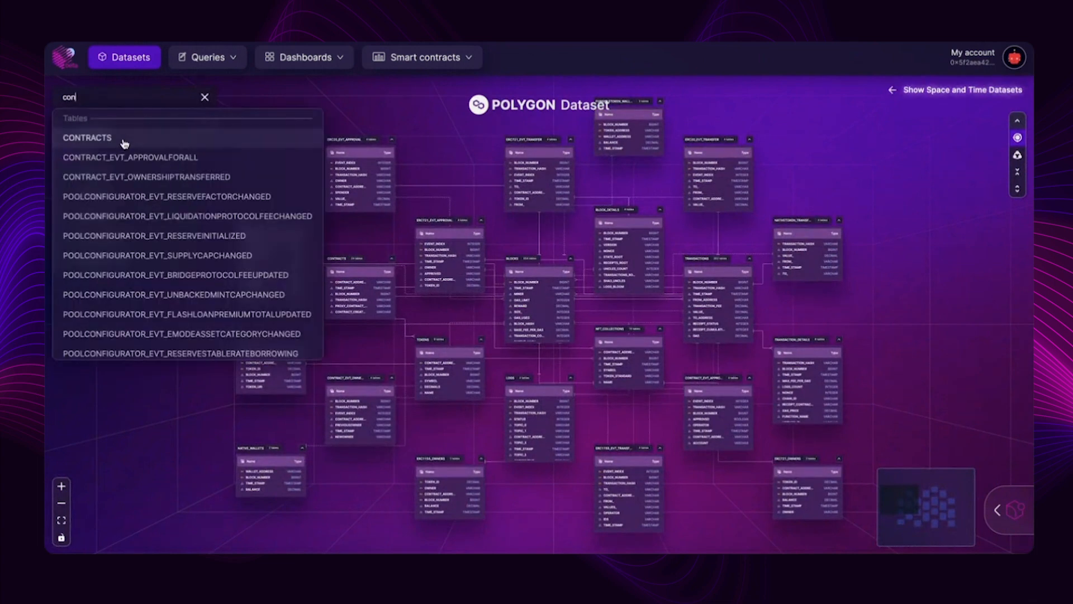
left_click(125, 140)
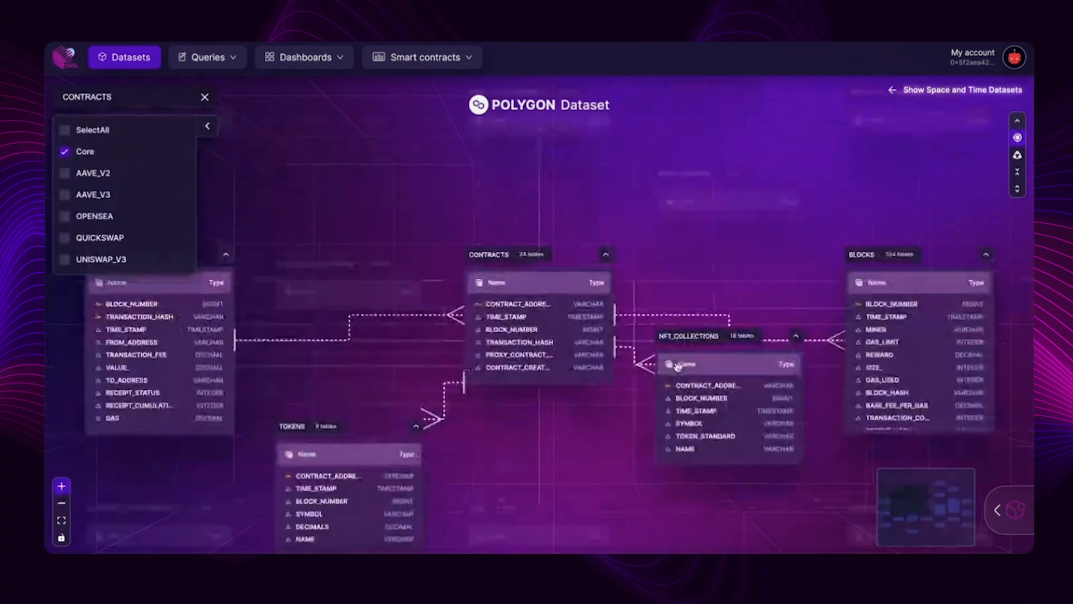
left_click_drag(124, 342, 275, 263)
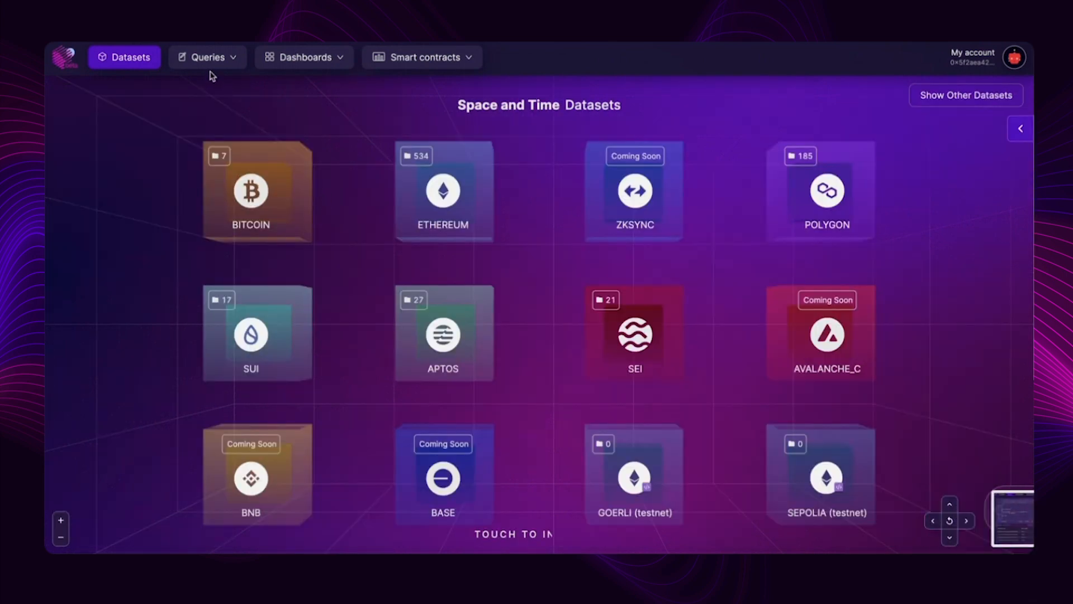
- Start a new query and write "select * from ETHEREUM.BLOCKS" using the suggested schema and table names
left_click(210, 58)
left_click(222, 108)
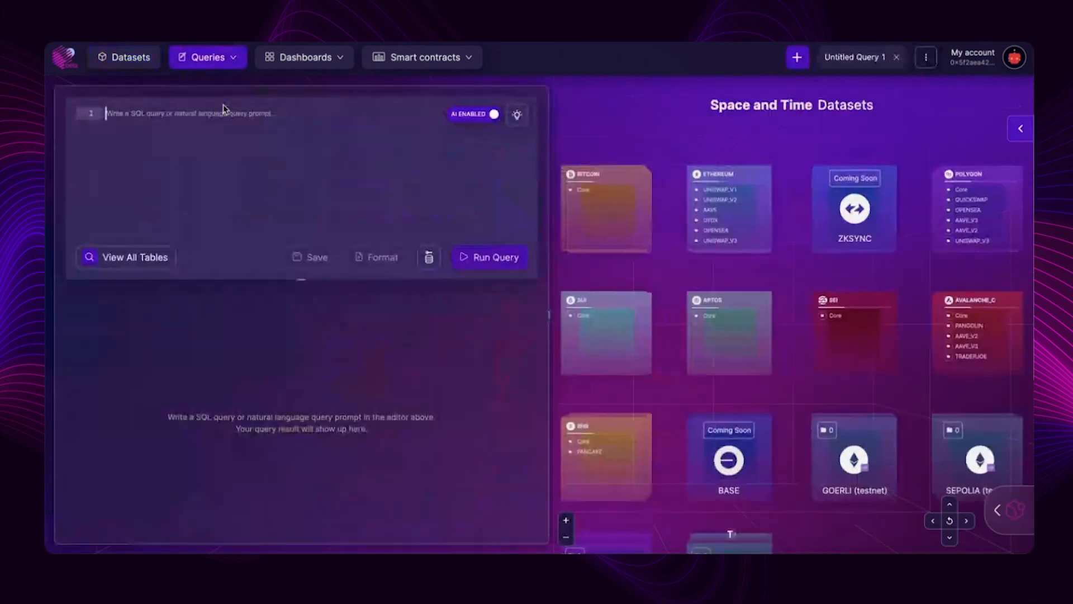
type("select ")
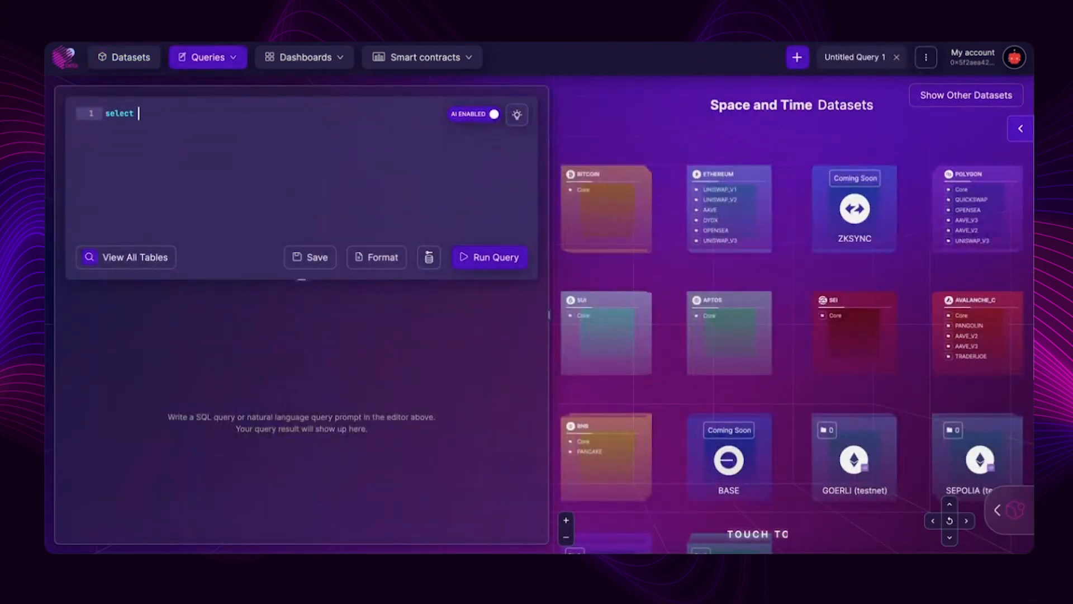
type("* from et")
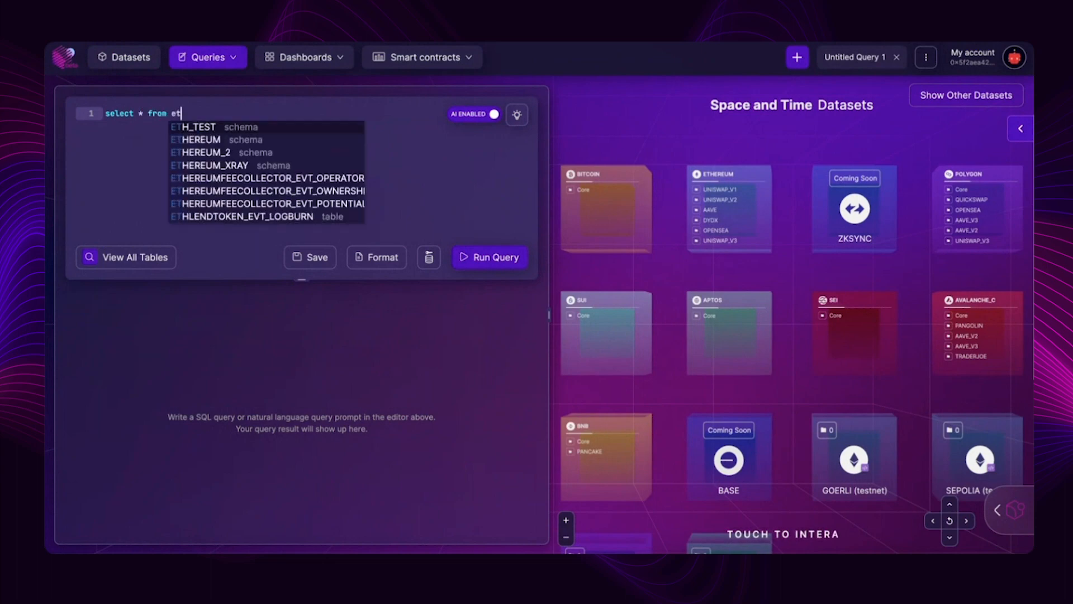
key("Down")
key("Return")
type(".")
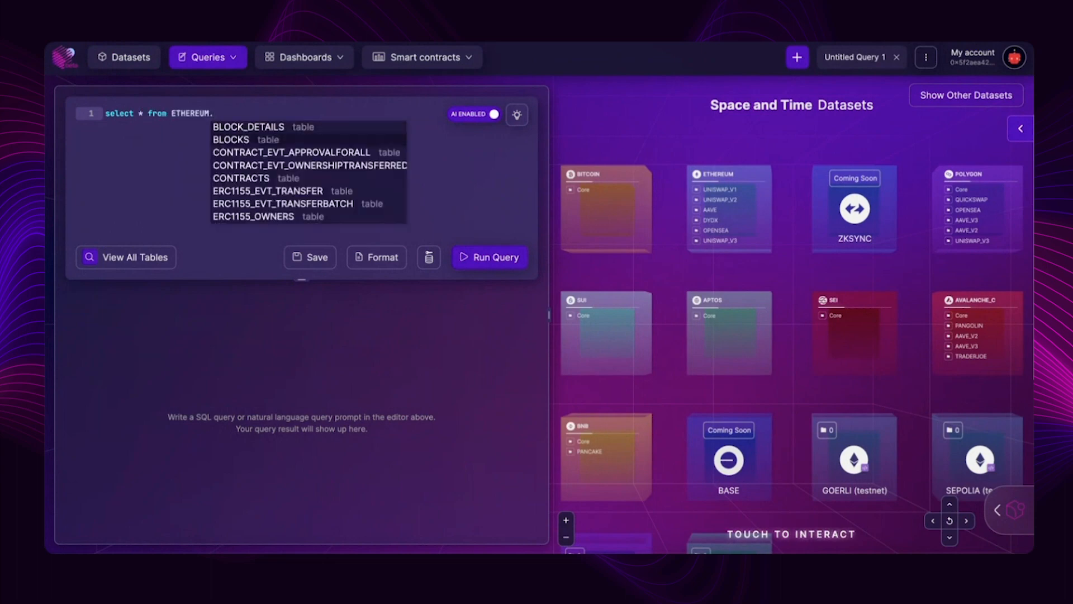
key("Down")
key("Return")
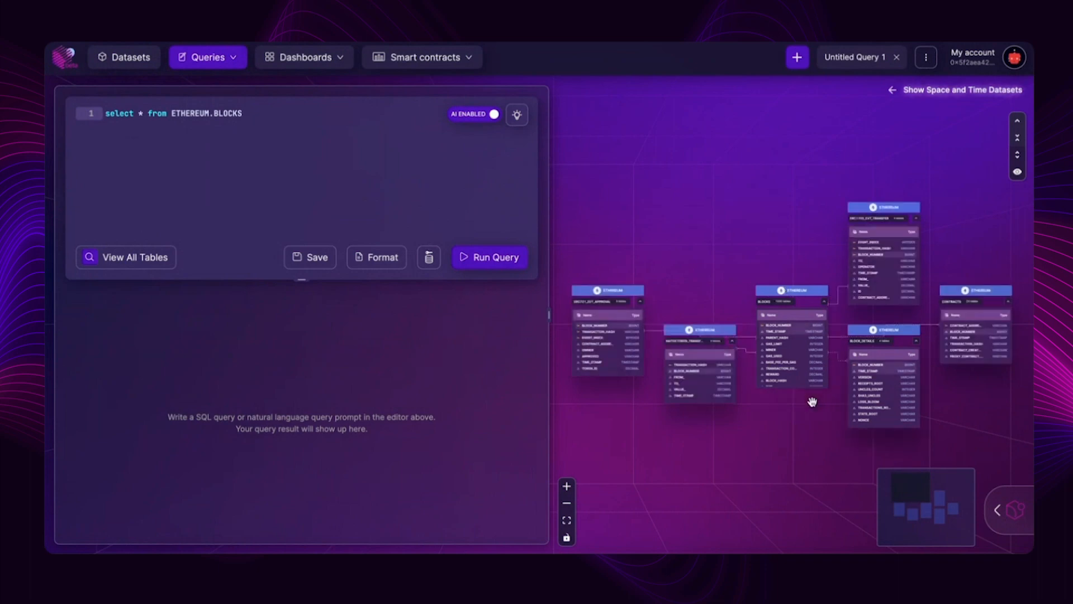
- Inspect the BLOCKS table's links in the Ethereum diagram and run the query with "limit 1" added
left_click(566, 486)
left_click(566, 486)
left_click(567, 487)
left_click(567, 486)
left_click(567, 486)
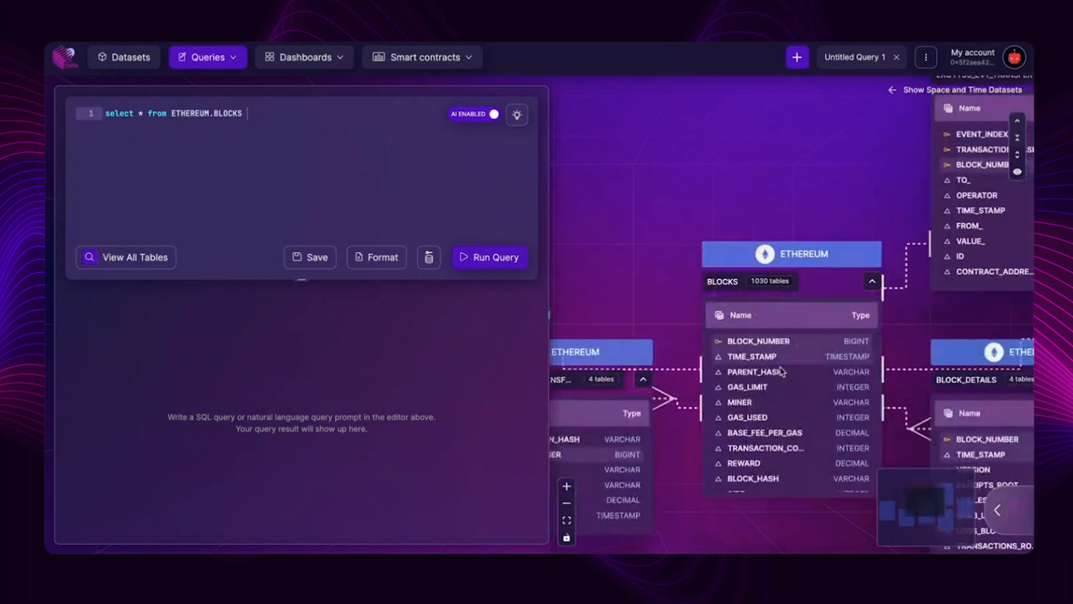
left_click_drag(778, 293, 775, 223)
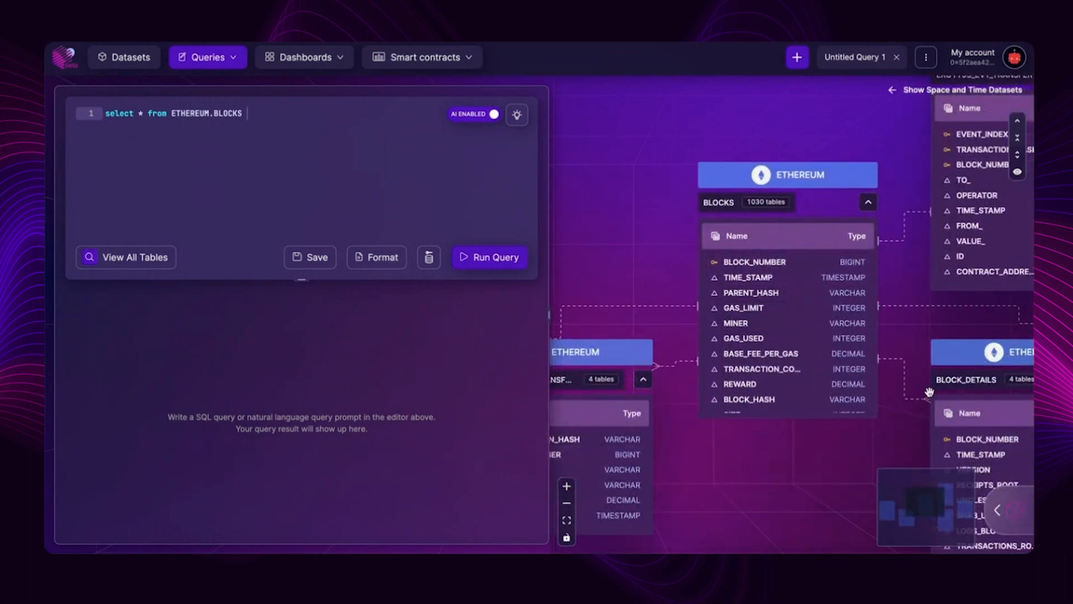
left_click_drag(941, 294, 776, 366)
left_click_drag(922, 364, 798, 362)
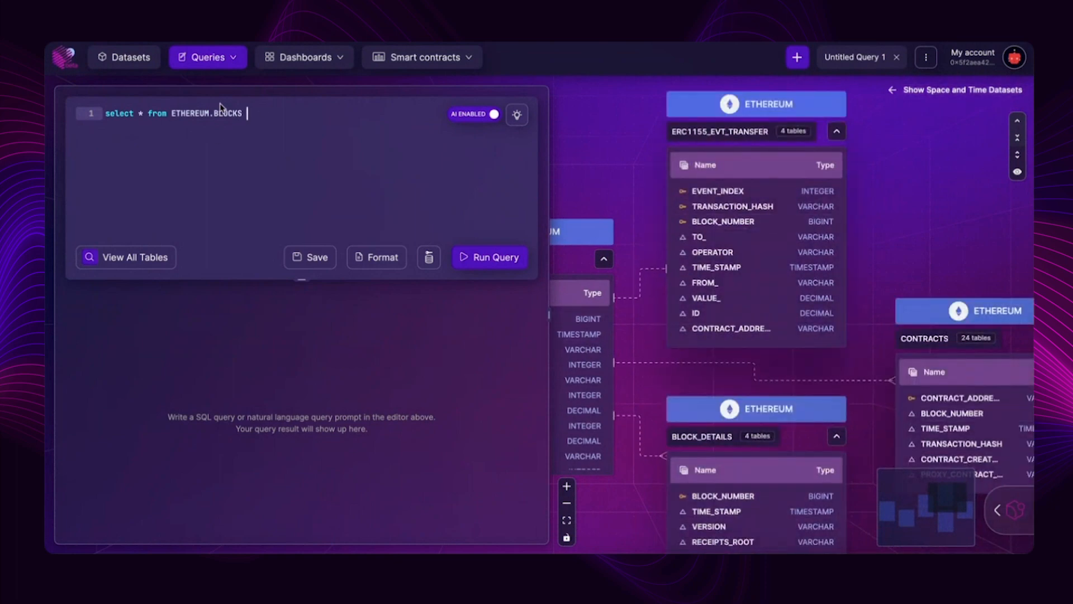
left_click(495, 257)
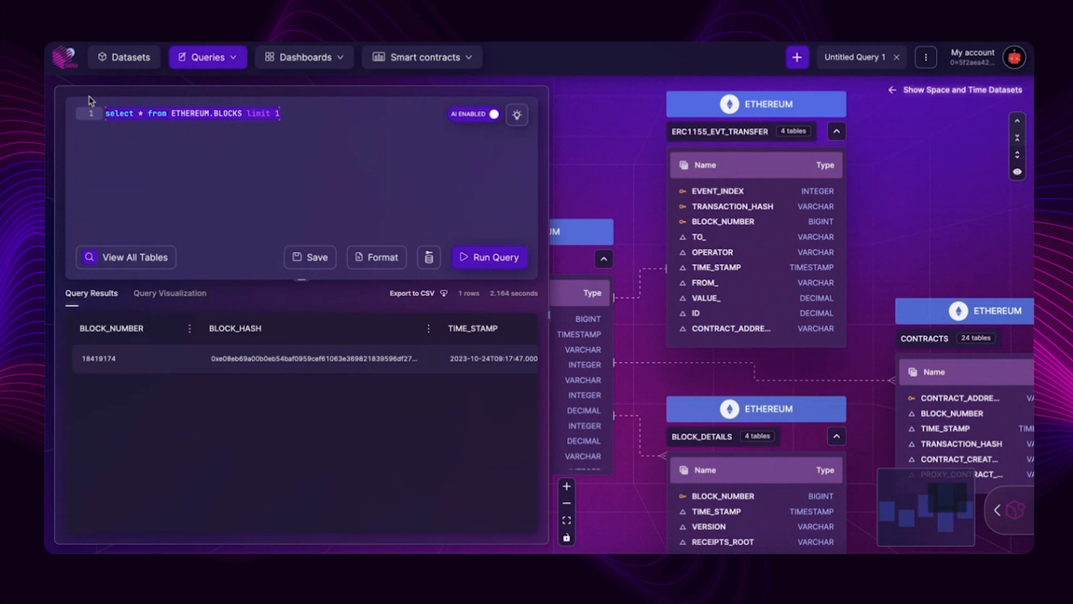
- Replace the query with the prompt "show me all polygon wallets with a balance > 1000" and run it
type("show me")
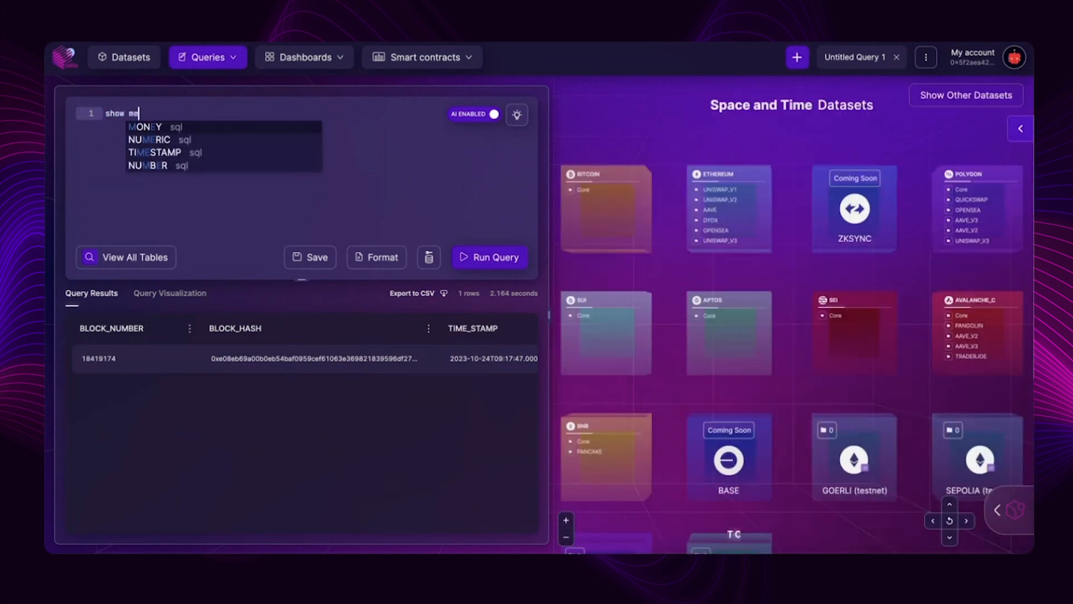
type(".me all")
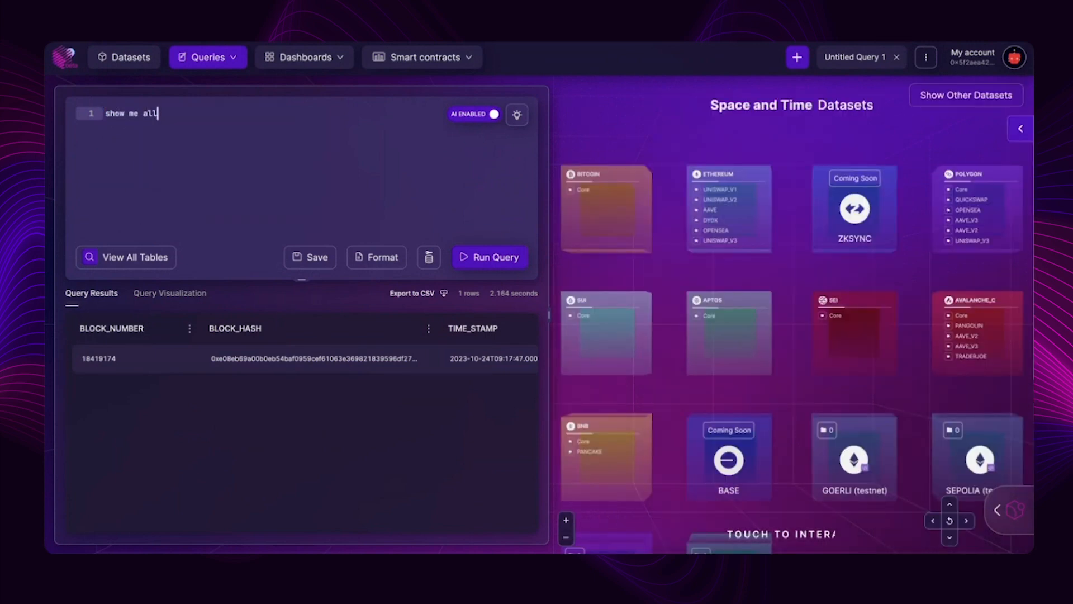
type(" polygon wallet")
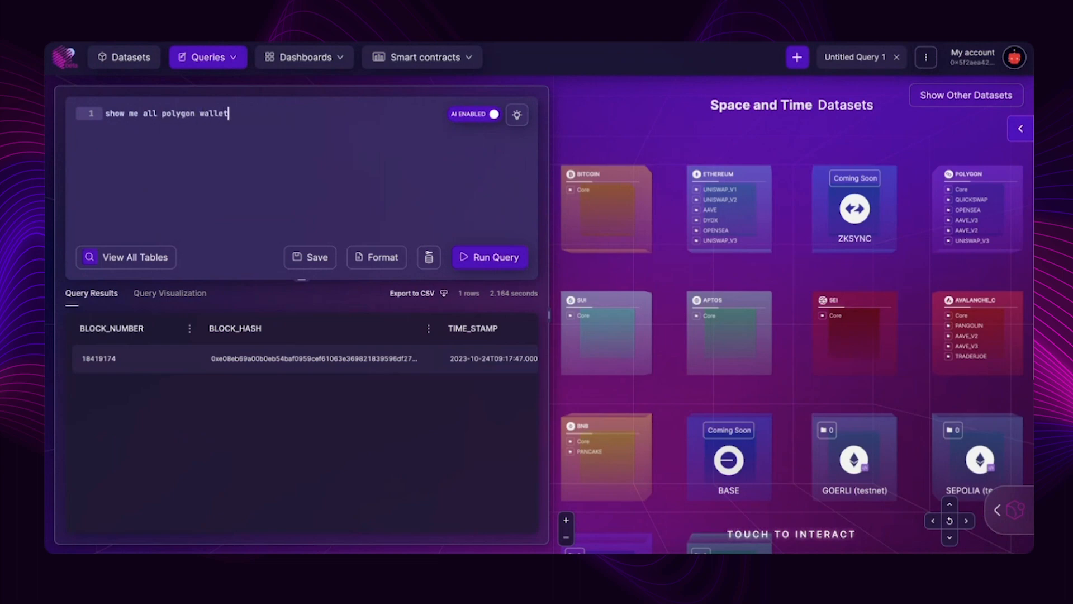
type("s with a bal")
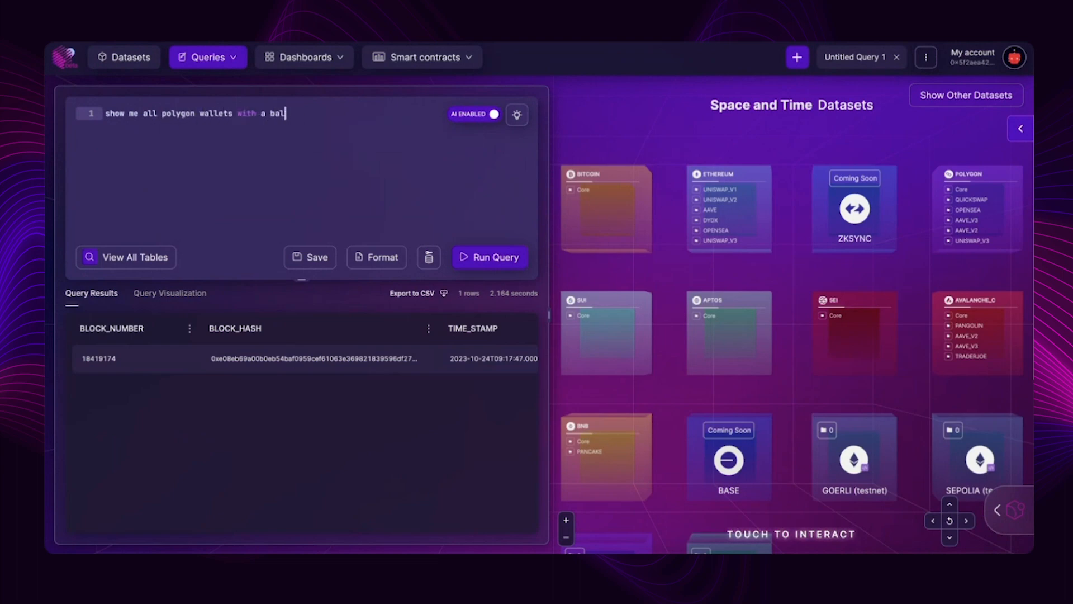
type("ance >1000")
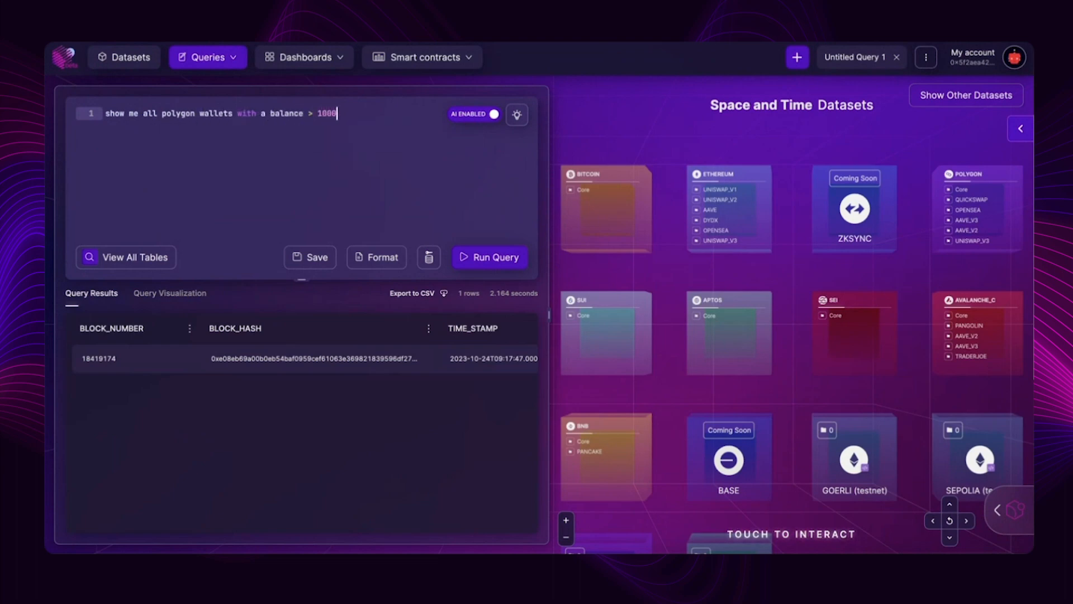
left_click(506, 258)
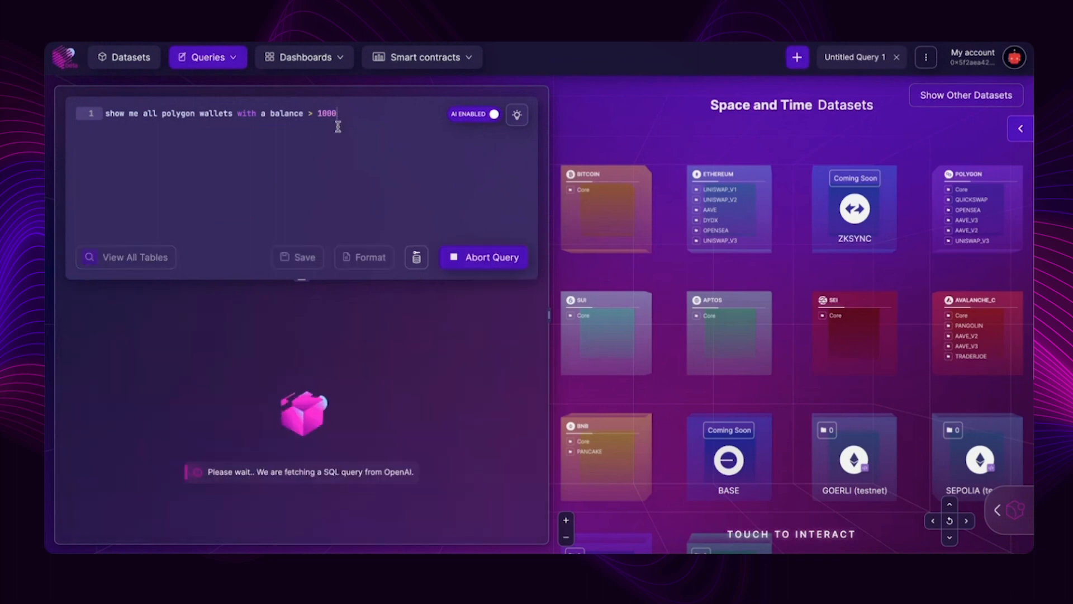
left_click_drag(338, 114, 48, 115)
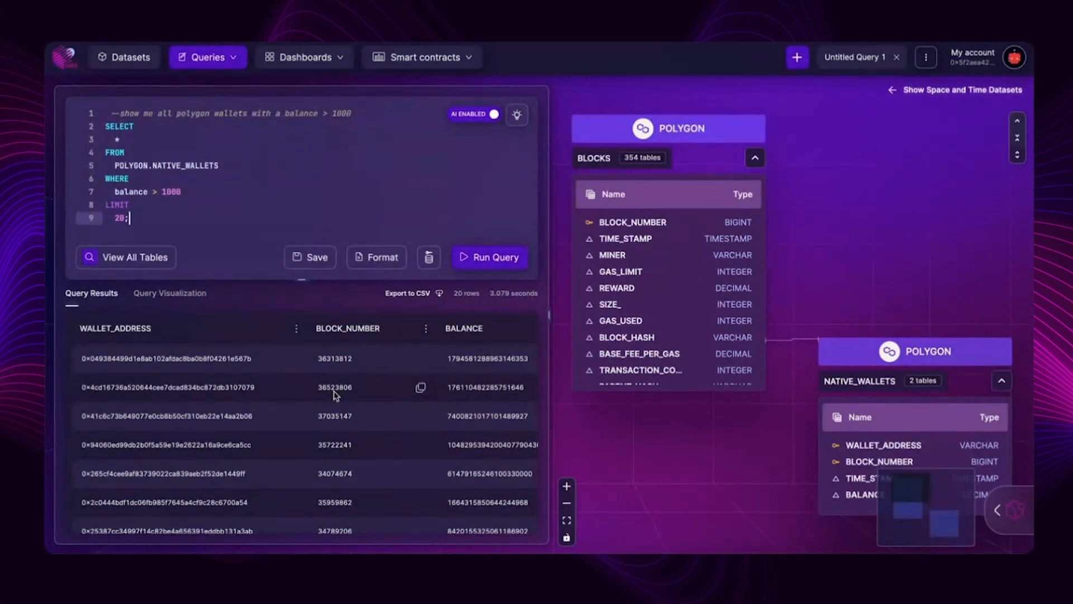
- Rewrite the commented first line as "show me which polygon transactions are the largest this month" and run the query
left_click(121, 114)
key("BackSpace")
left_click_drag(338, 113, 161, 113)
type("which polygon tranasac")
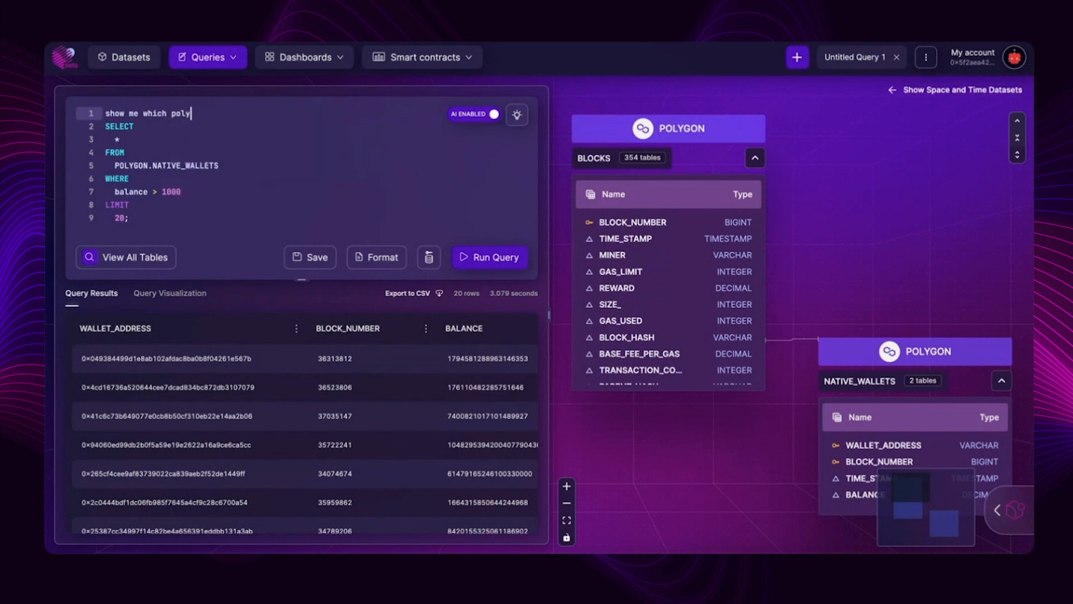
key("BackSpace")
key("BackSpace")
key("BackSpace")
key("BackSpace")
type("sactions are the largest this month")
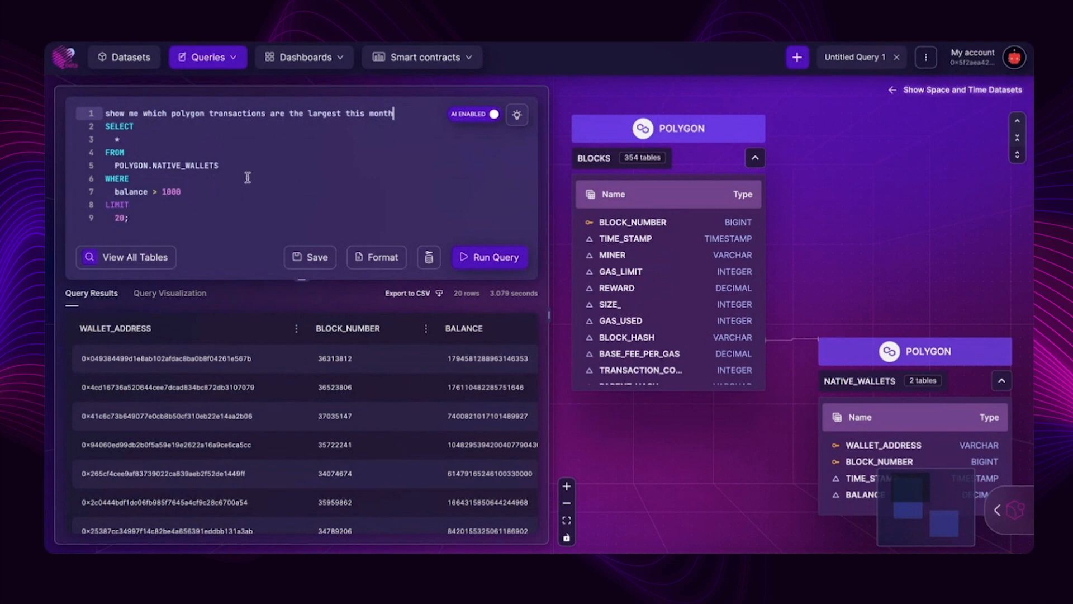
left_click(494, 258)
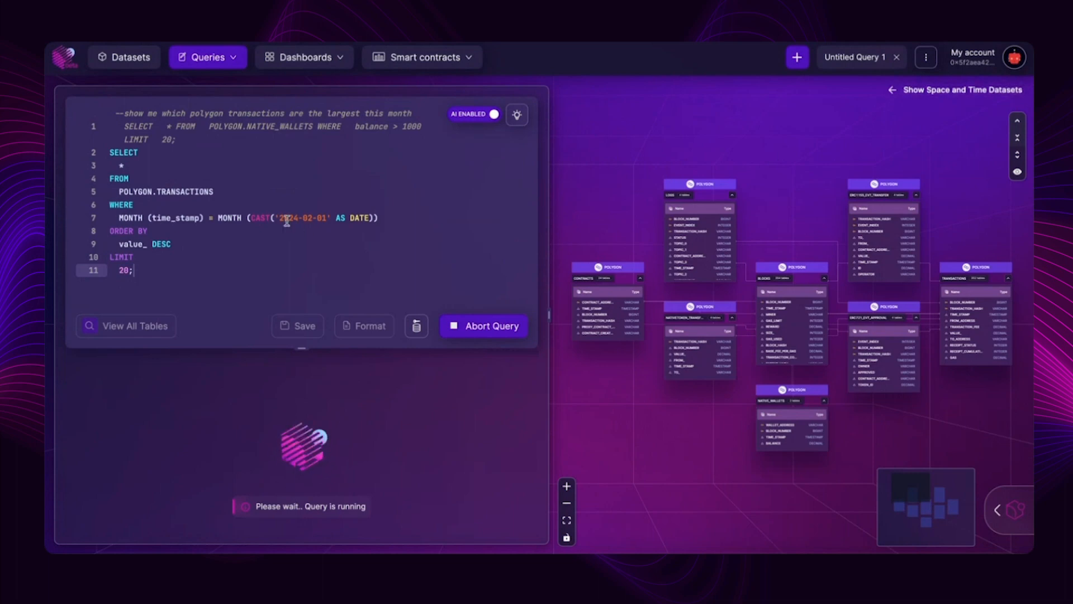
- Open the Houston assistant and ask it "which smart contracts on sui were deployed this week"
left_click(999, 510)
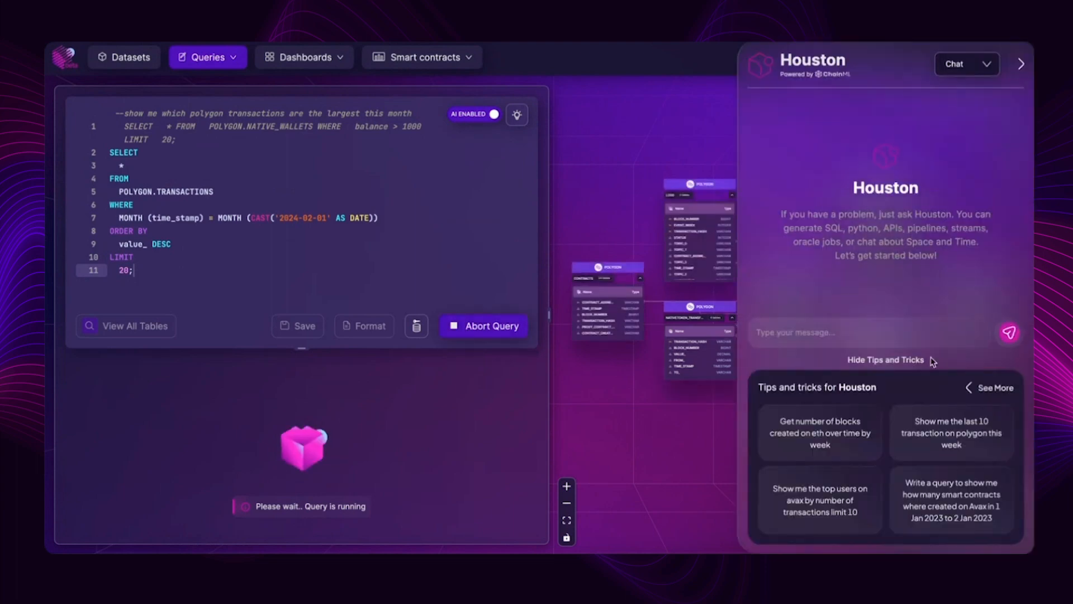
left_click(818, 334)
type("whi")
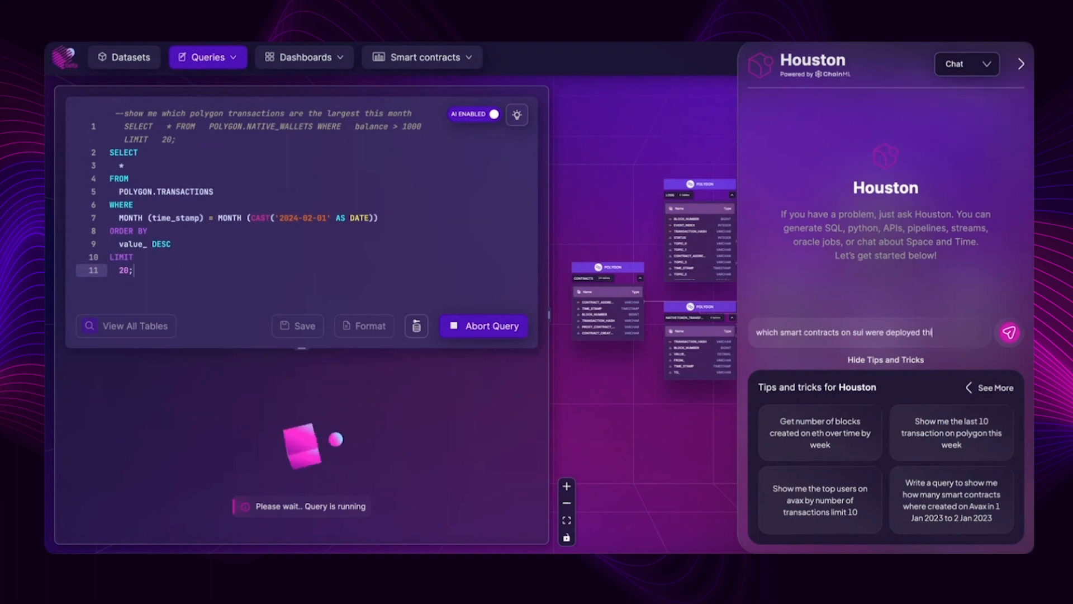
left_click(1017, 335)
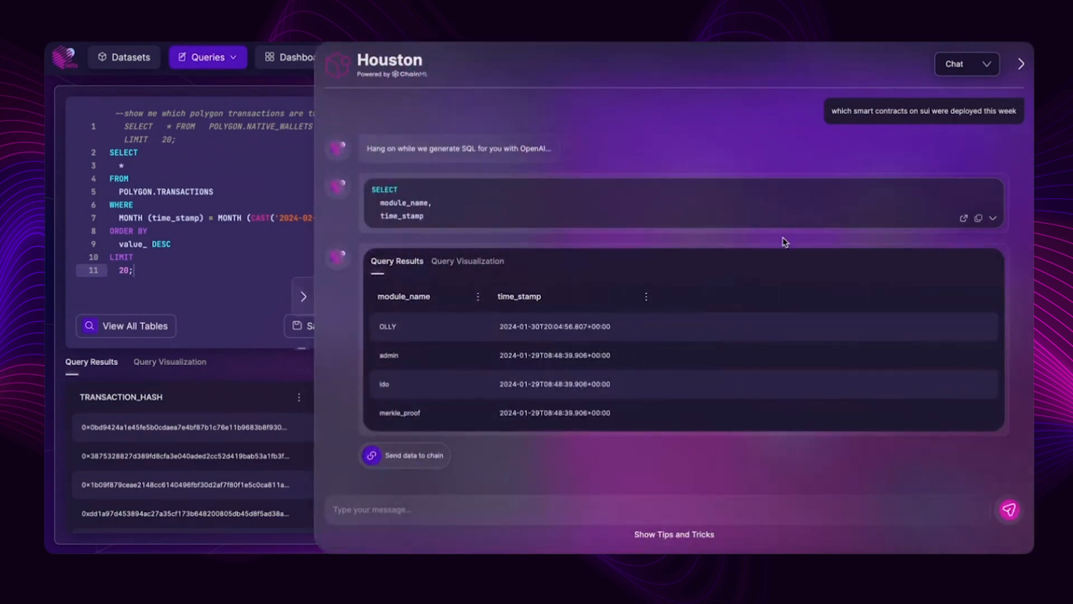
- Narrow the Houston panel and review its answer: the question, generated SQL, query results and query visualization
left_click(223, 230)
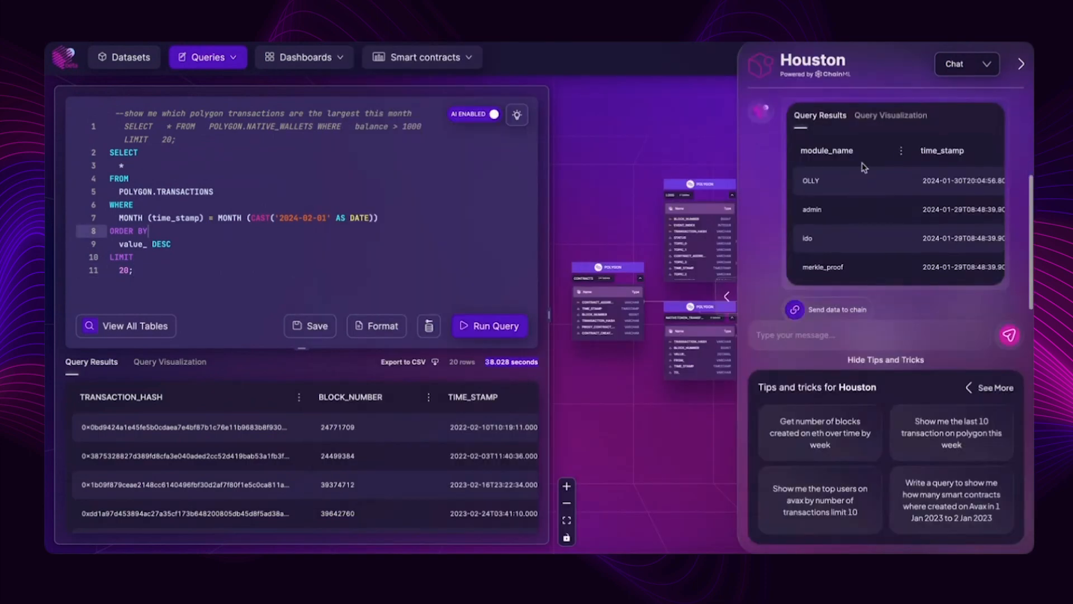
scroll(751, 202, "up", 3)
left_click_drag(833, 110, 1032, 110)
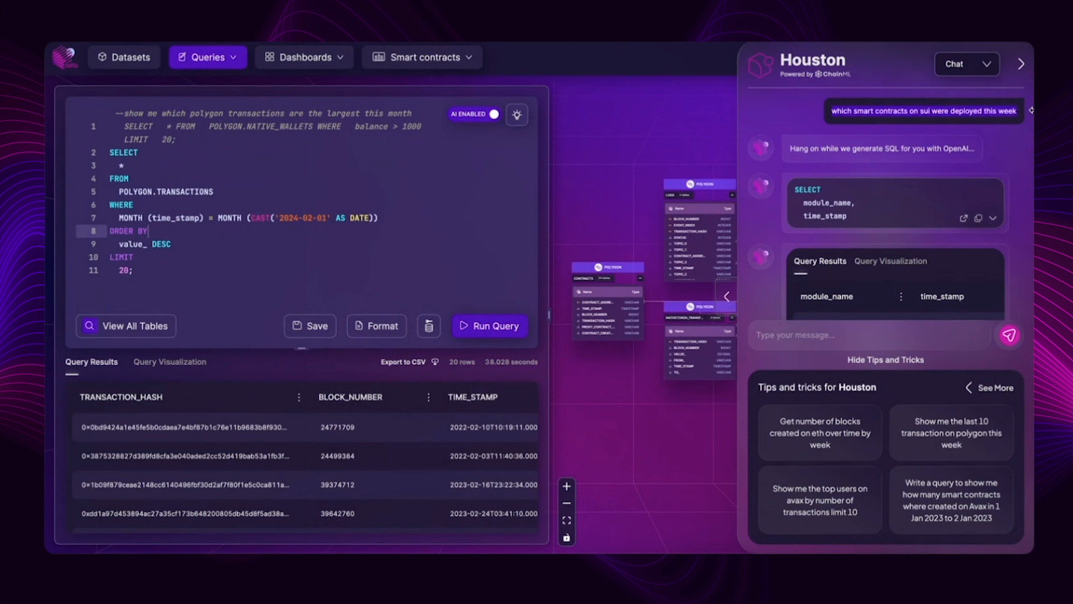
left_click(993, 220)
scroll(844, 152, "down", 5)
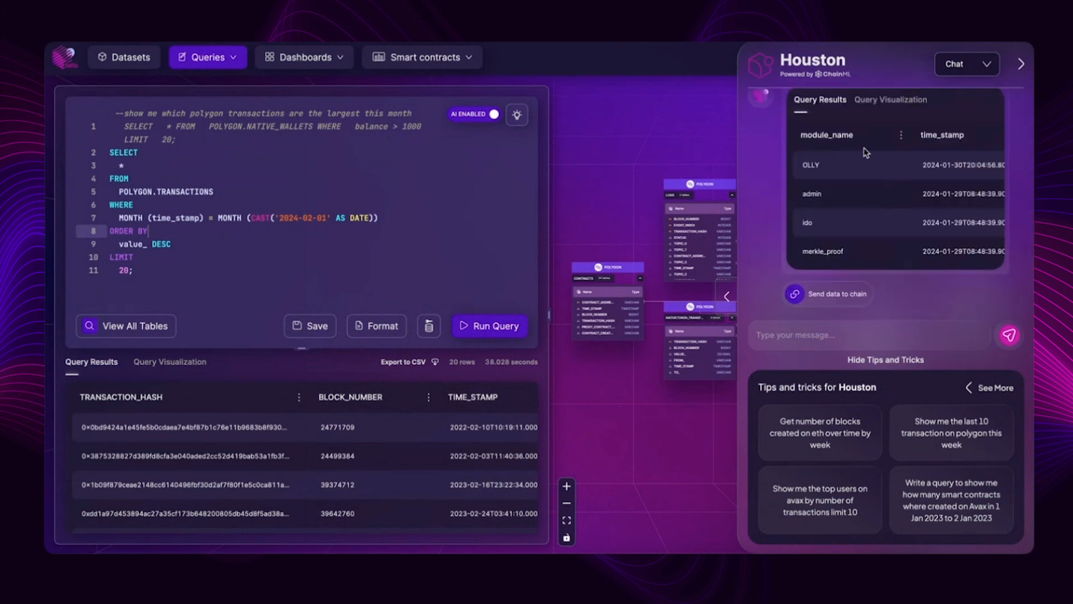
scroll(753, 193, "up", 1)
scroll(753, 199, "down", 1)
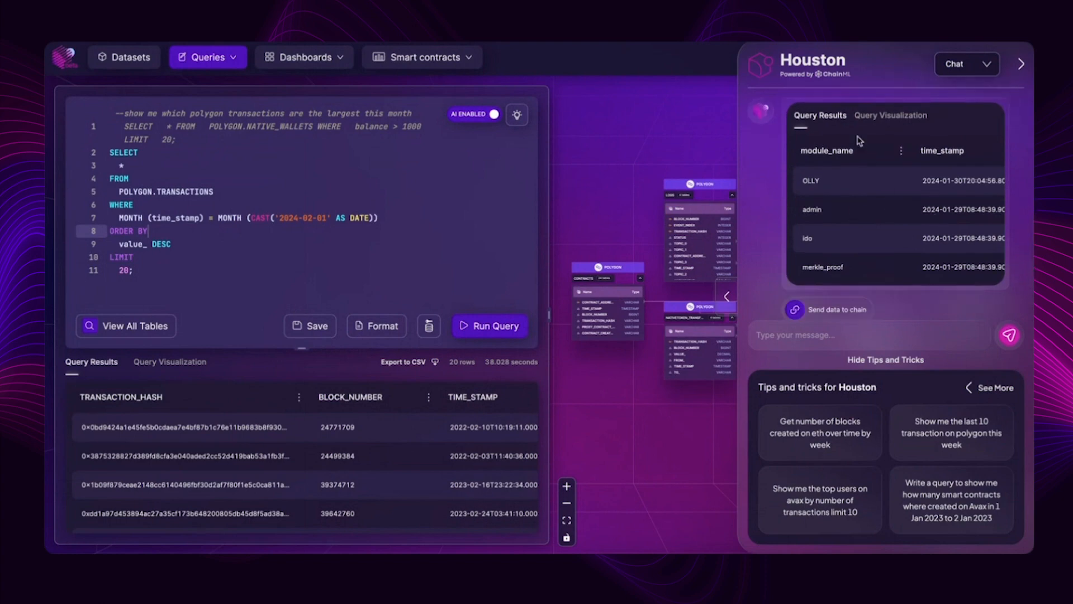
left_click(880, 116)
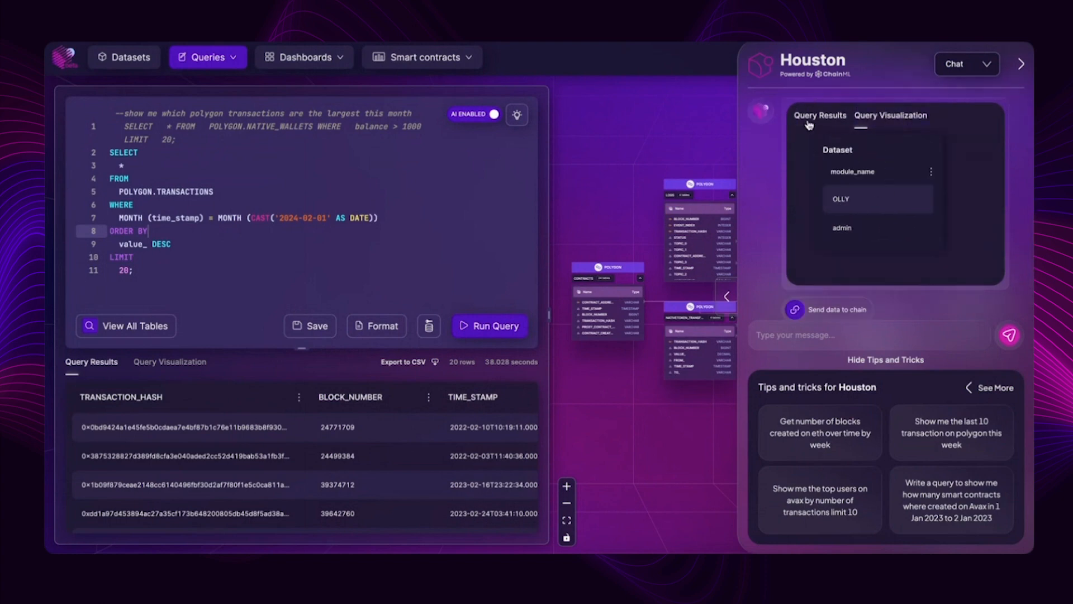
- Close Houston and show the recommended visualizations for the Polygon transactions query
left_click(1021, 63)
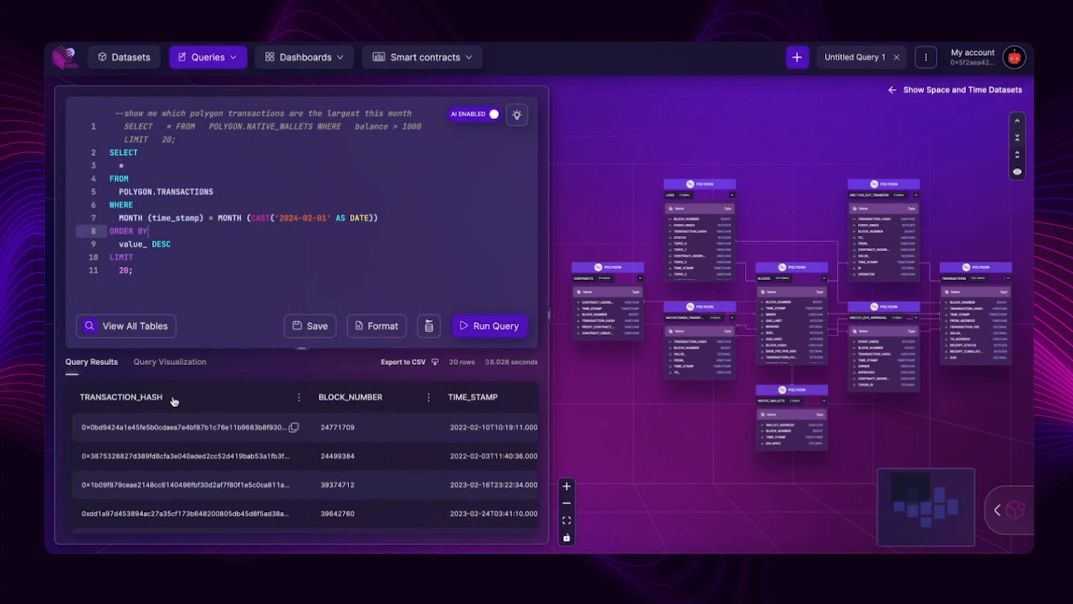
left_click(173, 367)
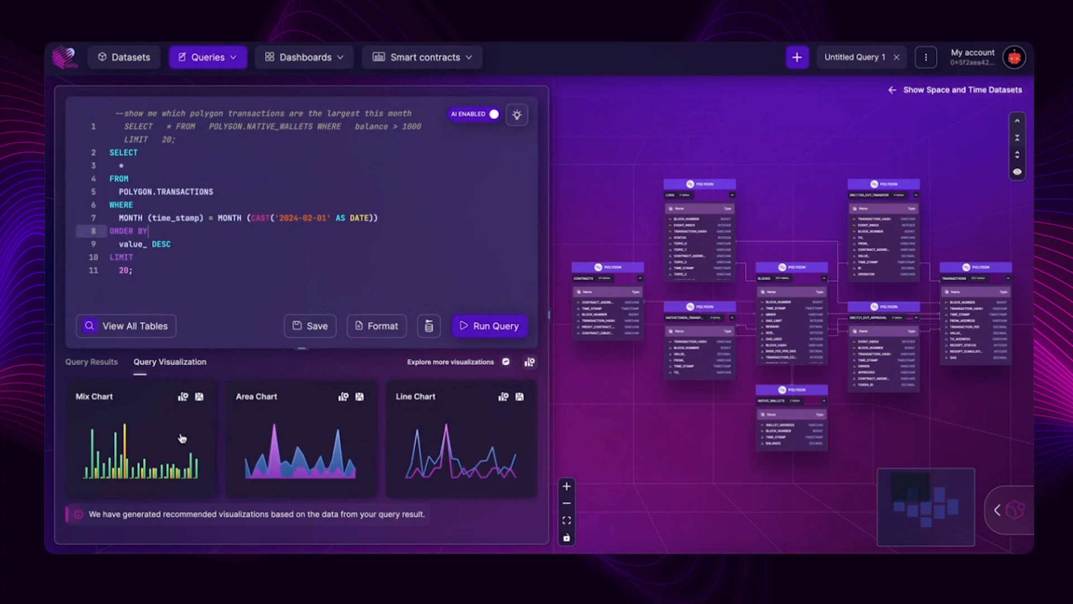
- Open the recommended mix chart for customization and set its X field to BLOCK_NUMBER
left_click(157, 436)
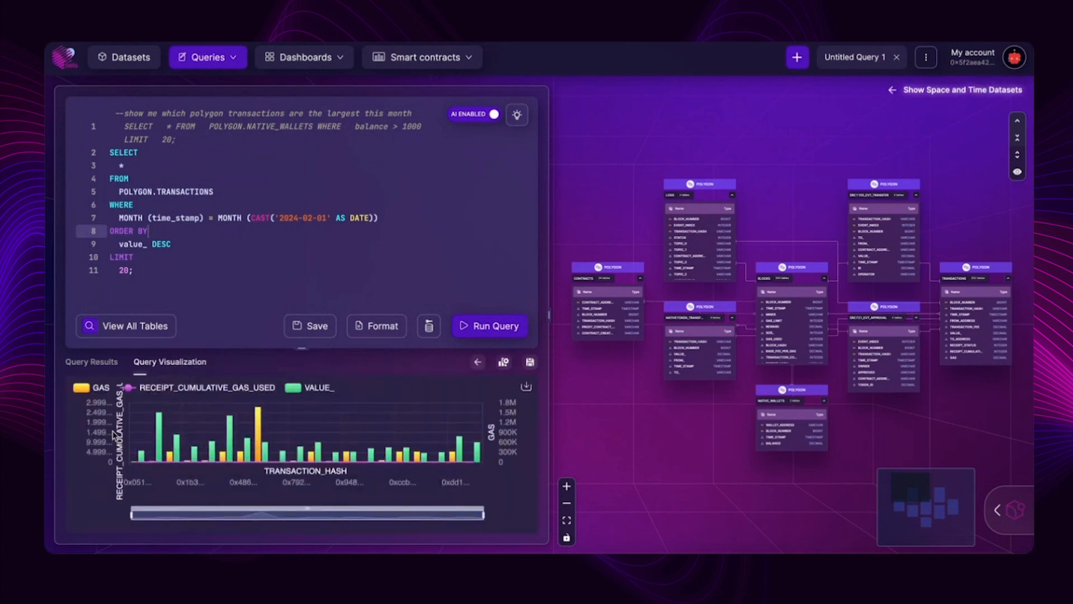
left_click(504, 363)
left_click(178, 323)
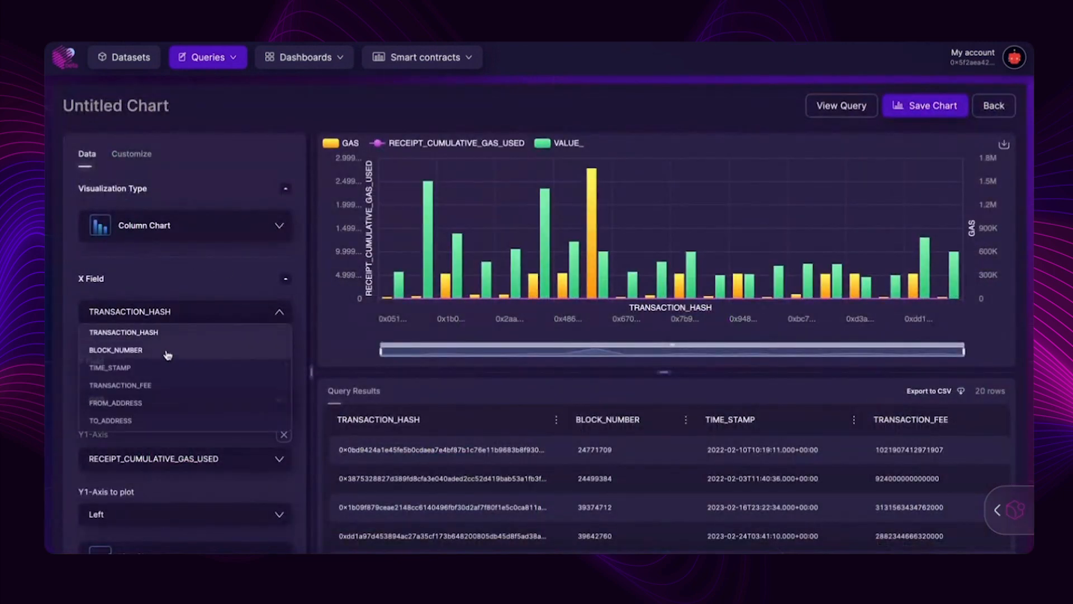
left_click(163, 348)
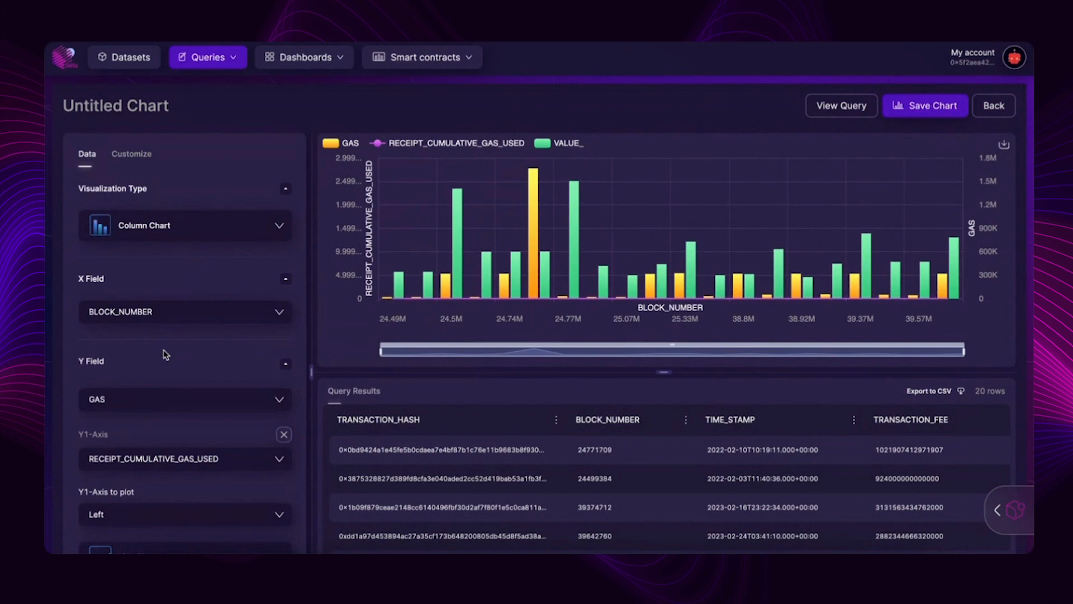
- Set the chart's Y field to TRANSACTION_FEE
left_click(163, 400)
left_click(160, 472)
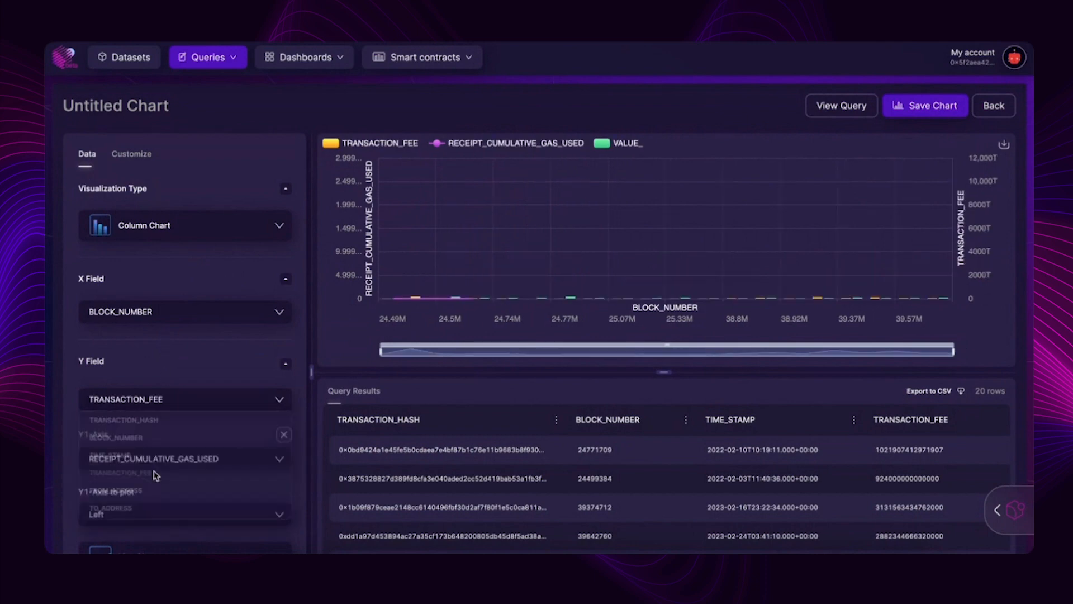
left_click(167, 515)
left_click(177, 482)
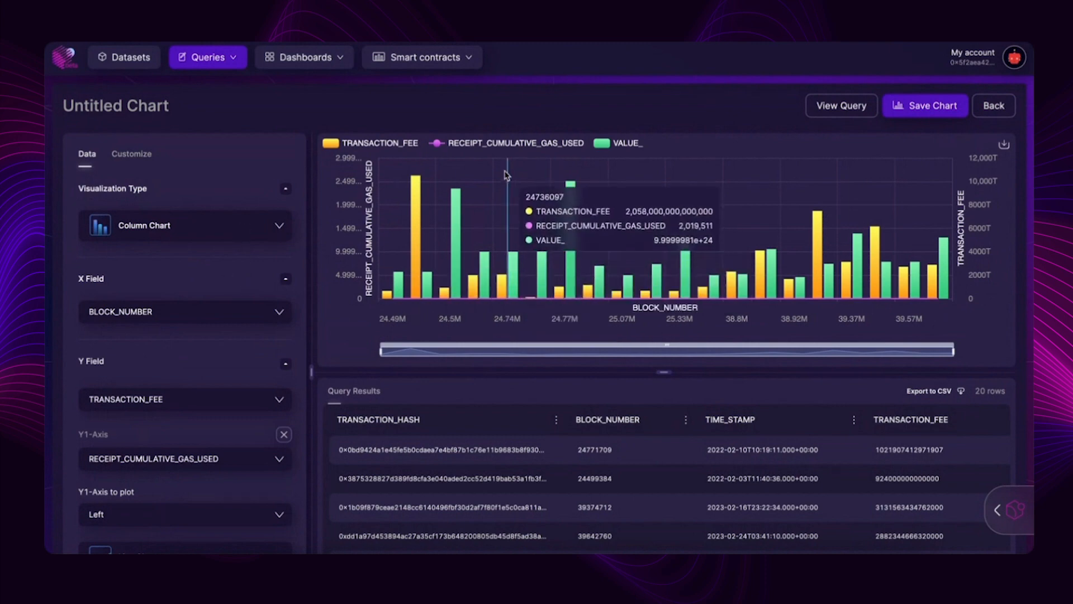
- Change the chart's visualization type to Line Chart and look through its axis and display customization options
left_click(209, 224)
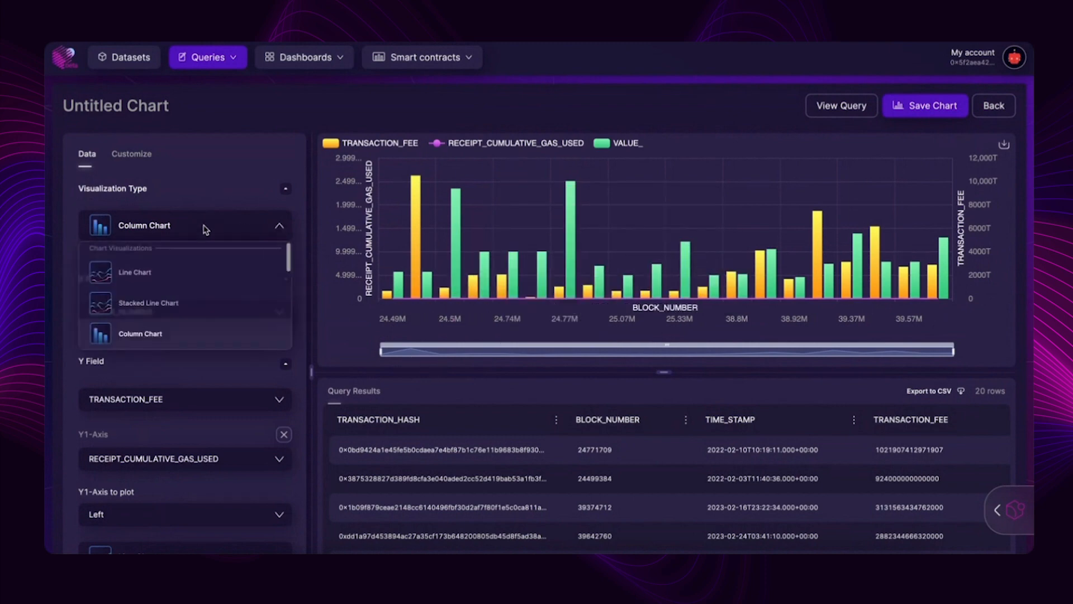
left_click(192, 271)
left_click(132, 153)
scroll(194, 302, "down", 5)
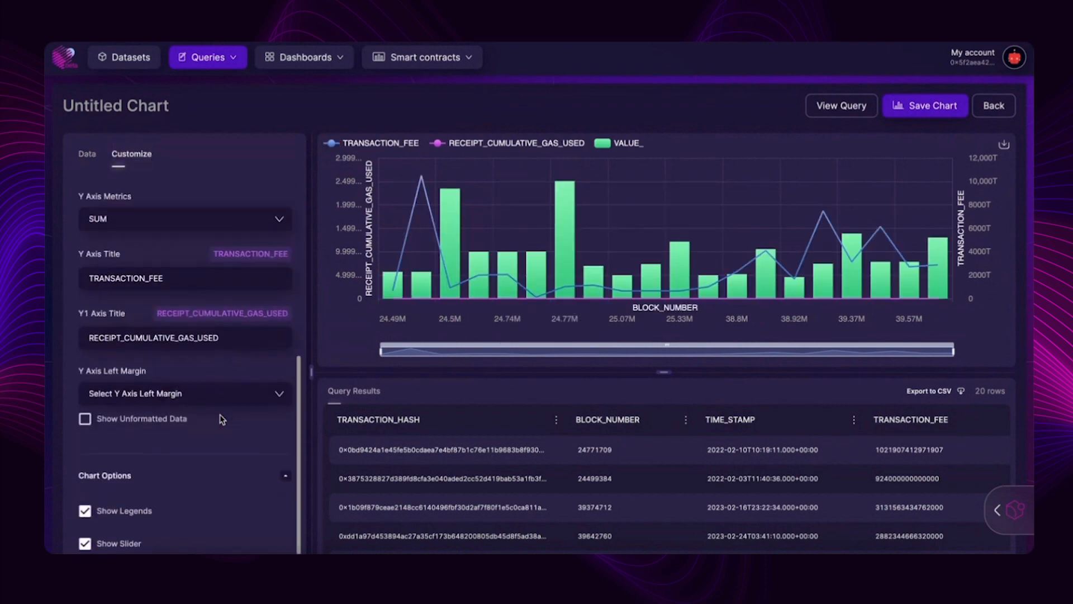
- Return to the chart's data settings and save the chart as "test polygon 1" with a query name
left_click(86, 153)
left_click(933, 106)
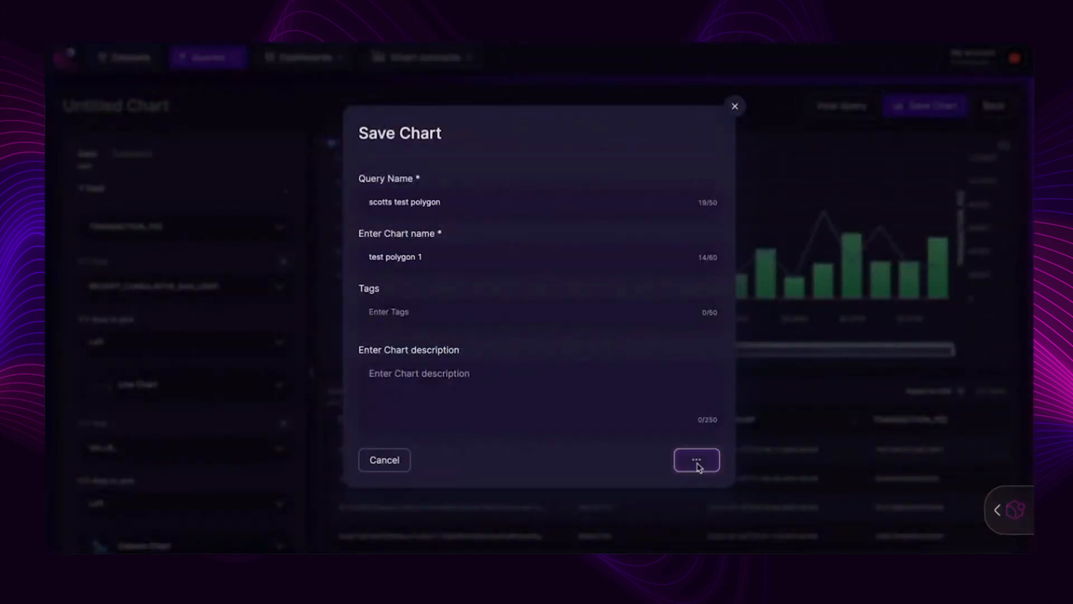
left_click(695, 460)
- Create a new dashboard and upload dapp9.png from Downloads as its header image
left_click(306, 57)
left_click(313, 151)
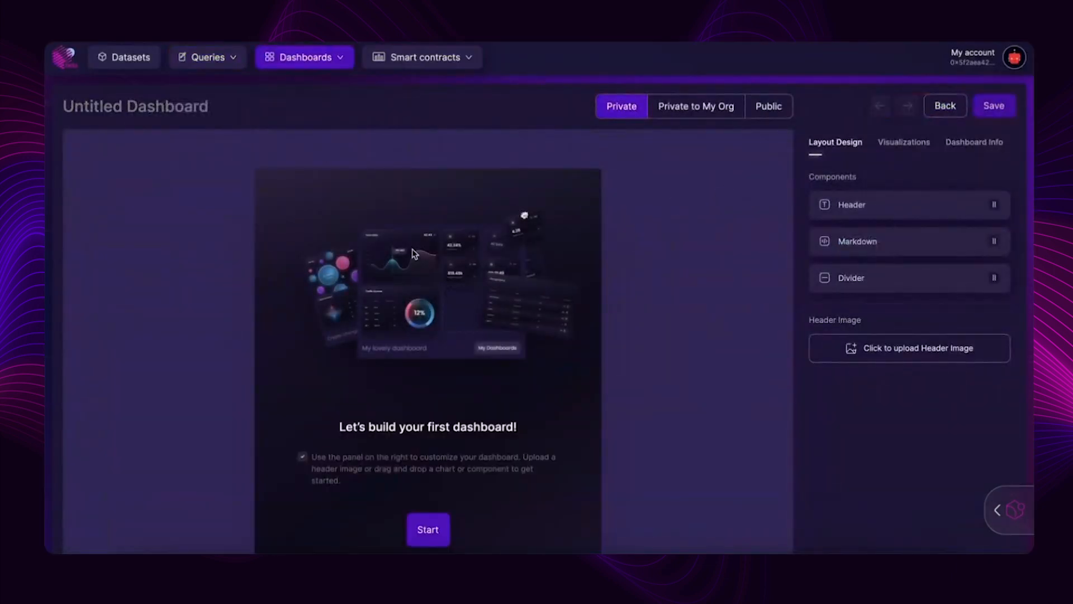
left_click(320, 61)
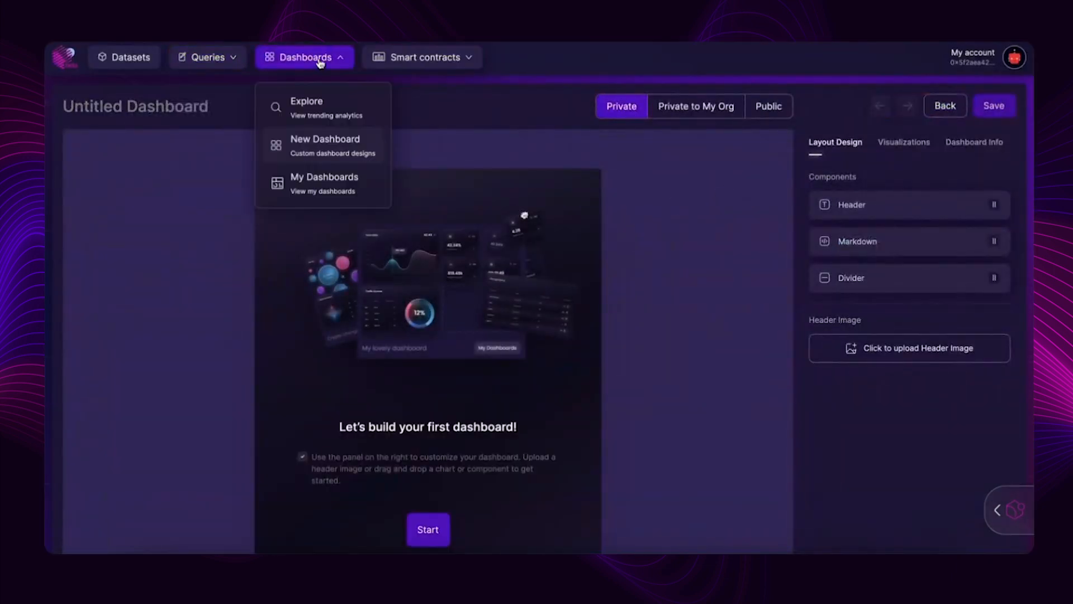
left_click(320, 144)
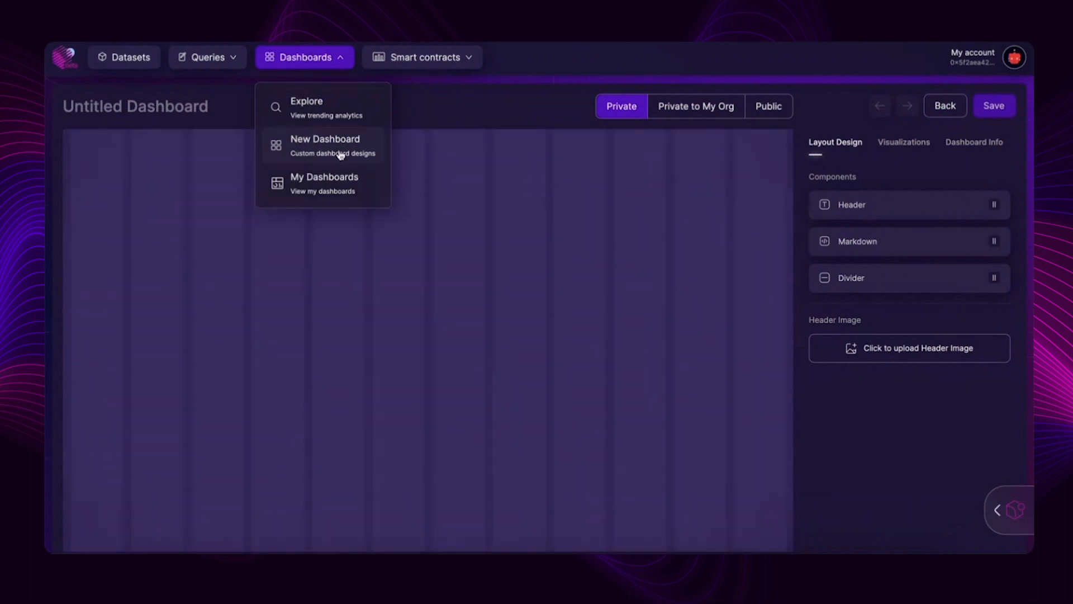
left_click(911, 356)
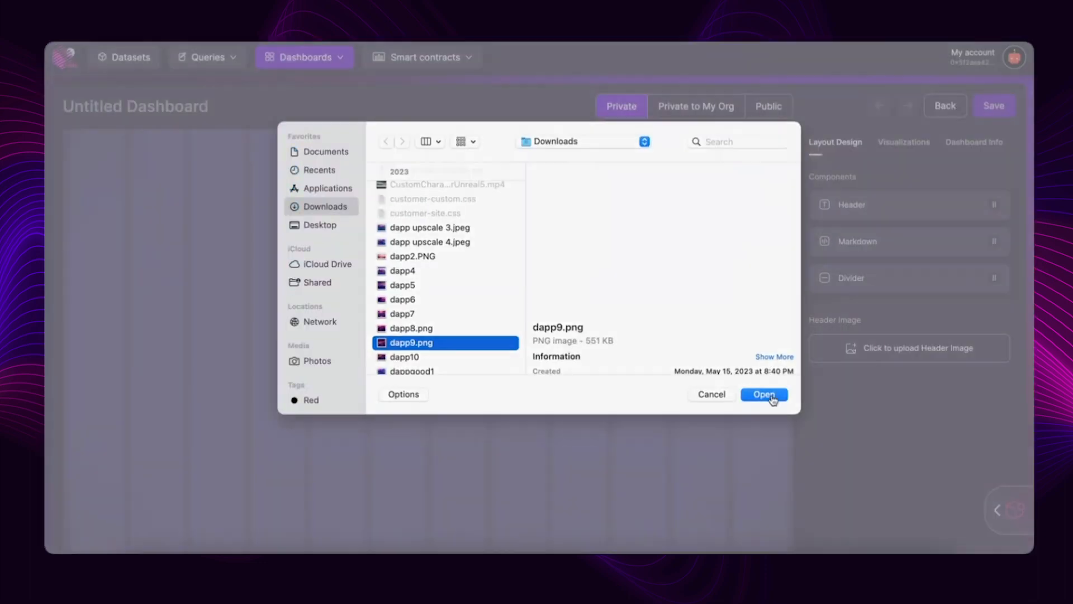
left_click(764, 397)
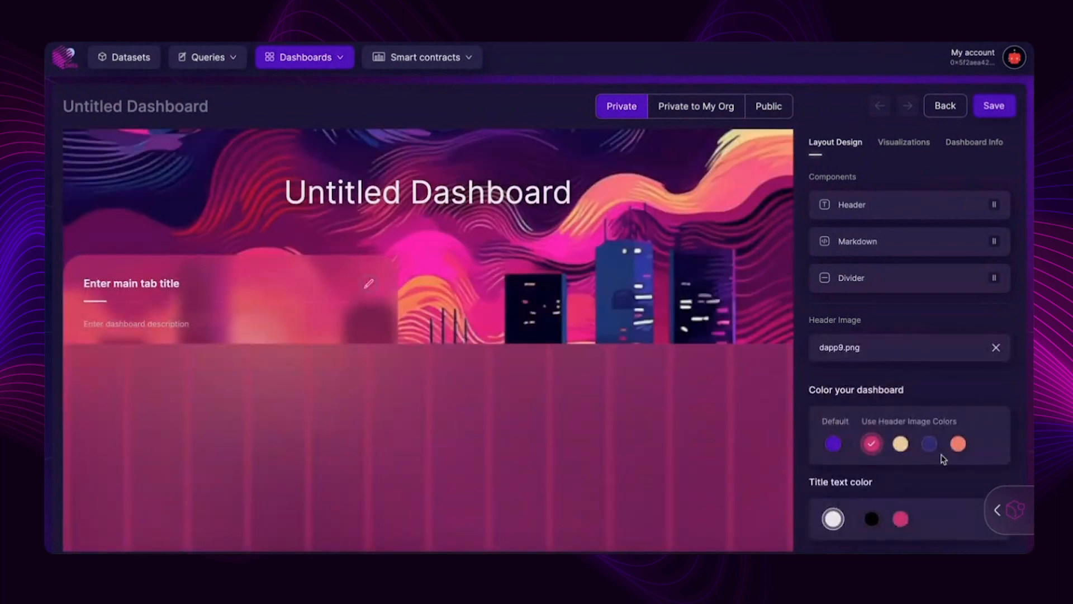
- Try the header image colors on the dashboard and #cb326f title text, ending with a beige dashboard and white title
left_click(901, 443)
left_click(929, 443)
left_click(958, 444)
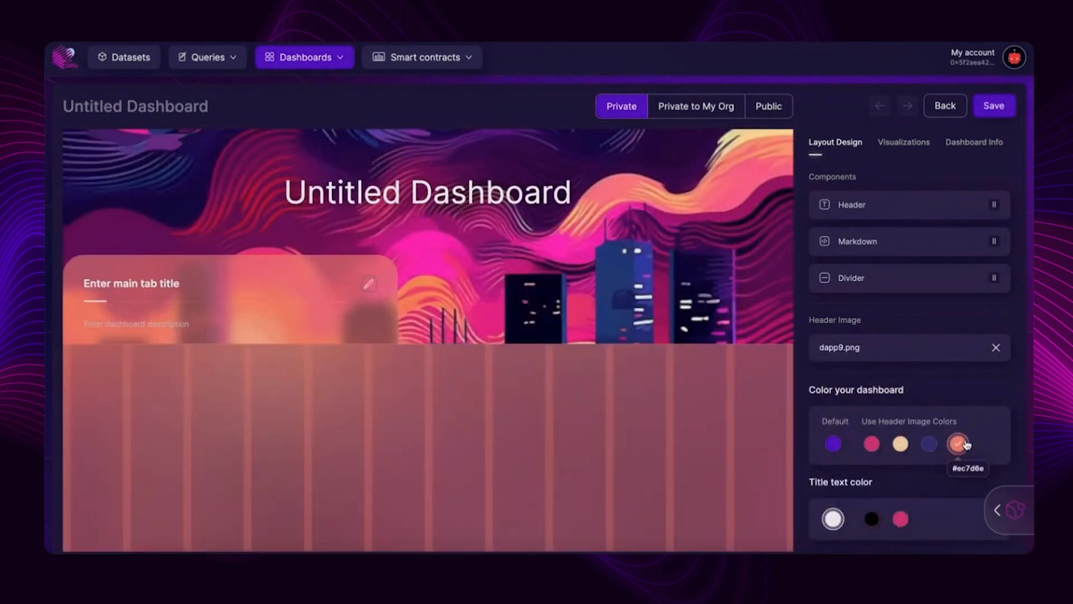
left_click(871, 443)
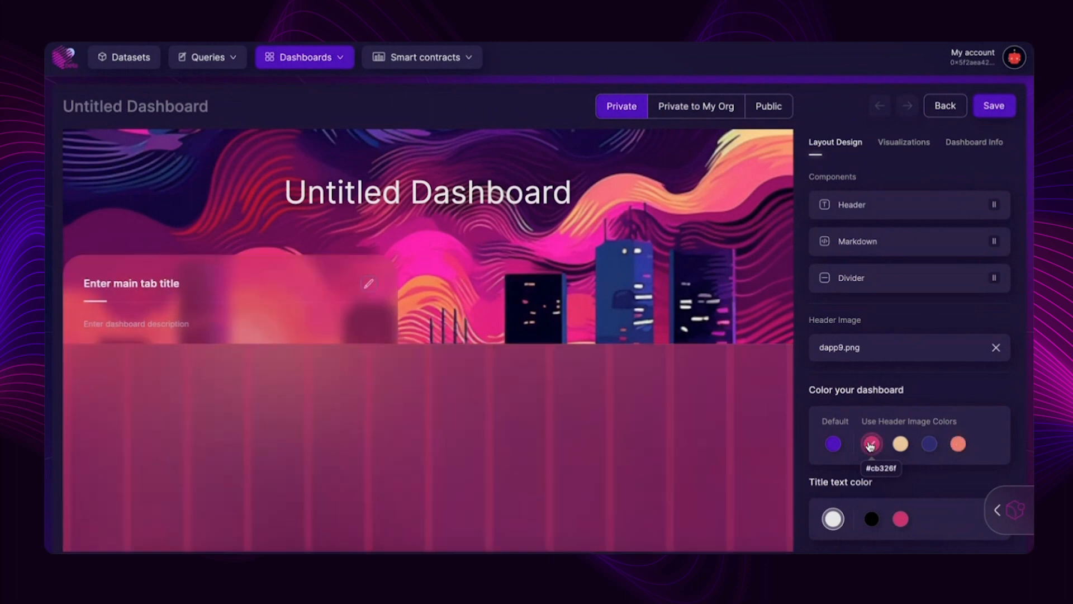
left_click(901, 518)
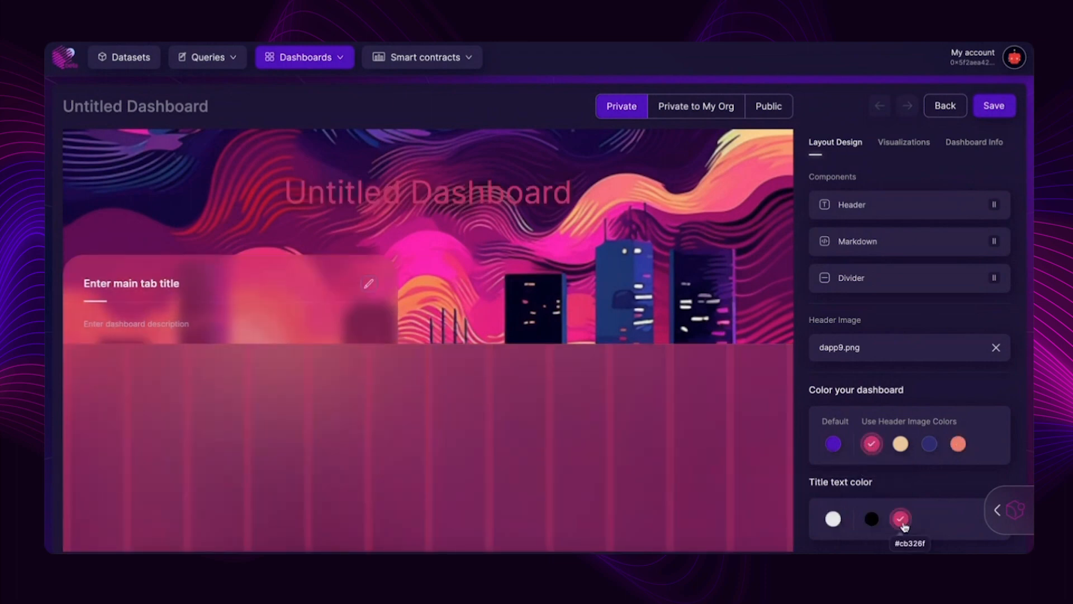
left_click(901, 443)
left_click(832, 519)
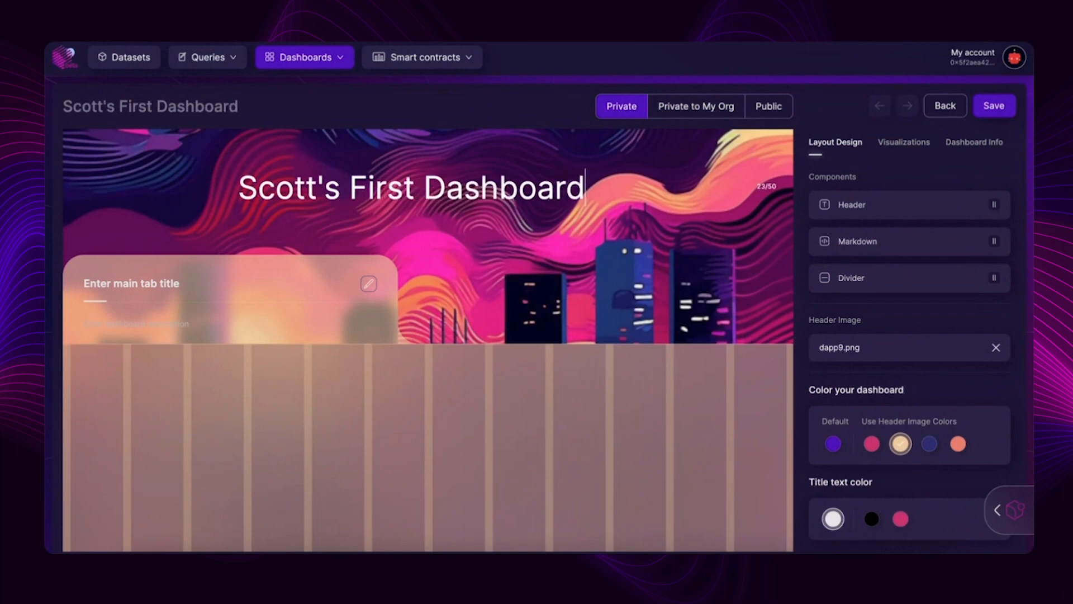
- Enter a dashboard description welcoming visitors to the owner's analytics suite
left_click(141, 322)
left_click(369, 286)
type("Welcome to Scott's analytics suite")
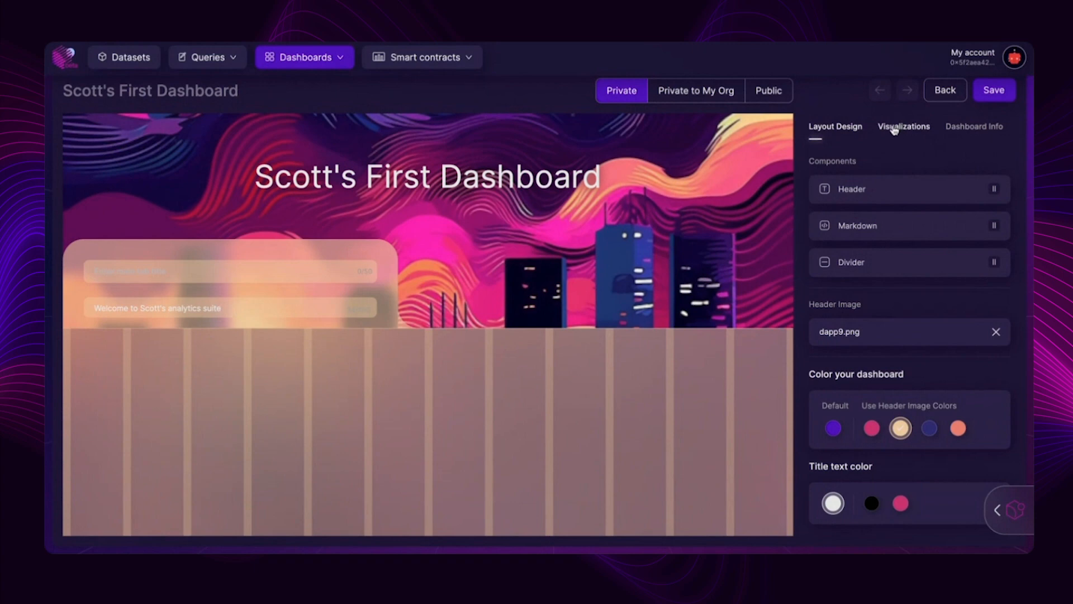
- Place the saved Untitled Chart and polygon_transactions visualizations side by side below the dashboard header
left_click(895, 128)
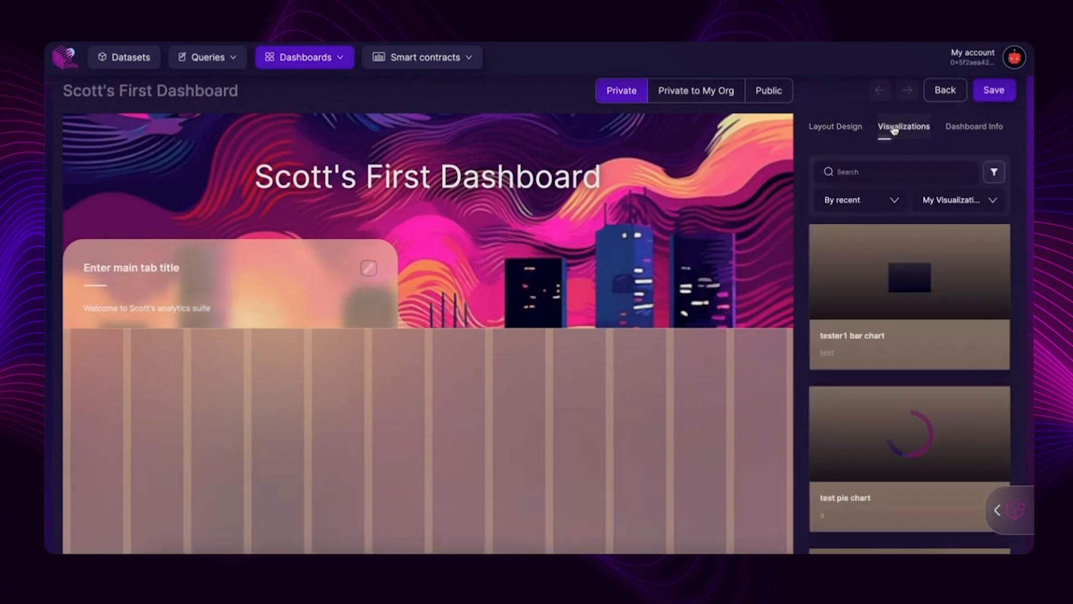
scroll(861, 289, "down", 5)
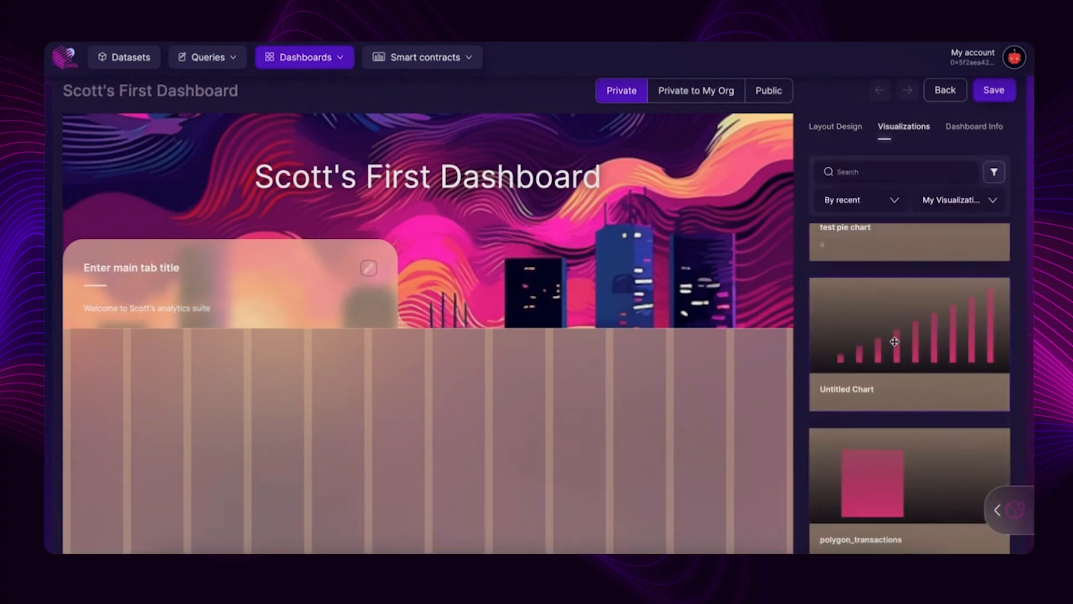
scroll(950, 313, "down", 1)
left_click_drag(950, 313, 208, 372)
left_click_drag(928, 458, 584, 428)
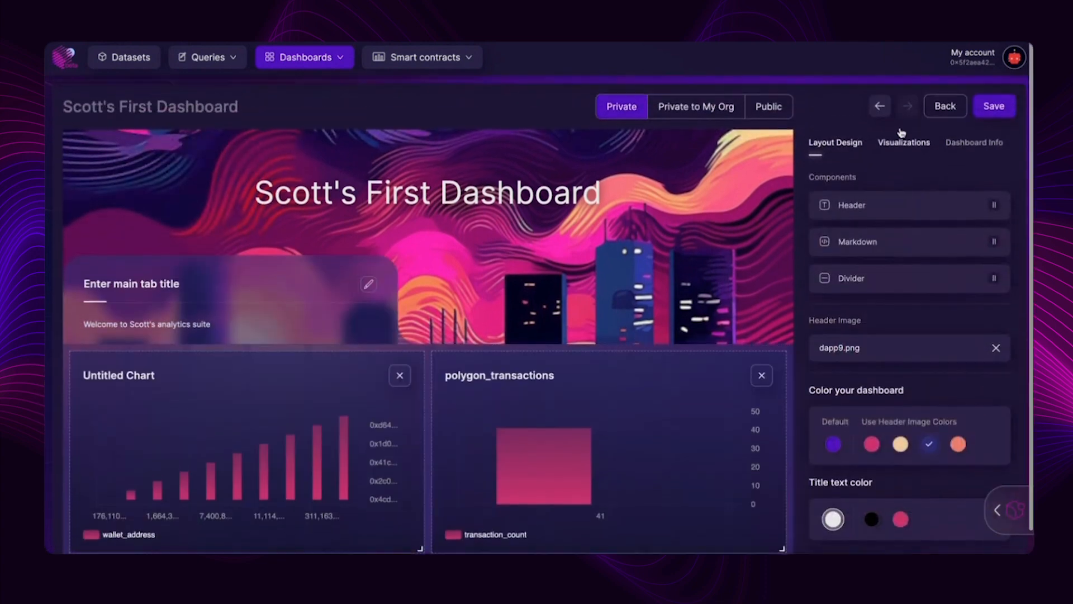